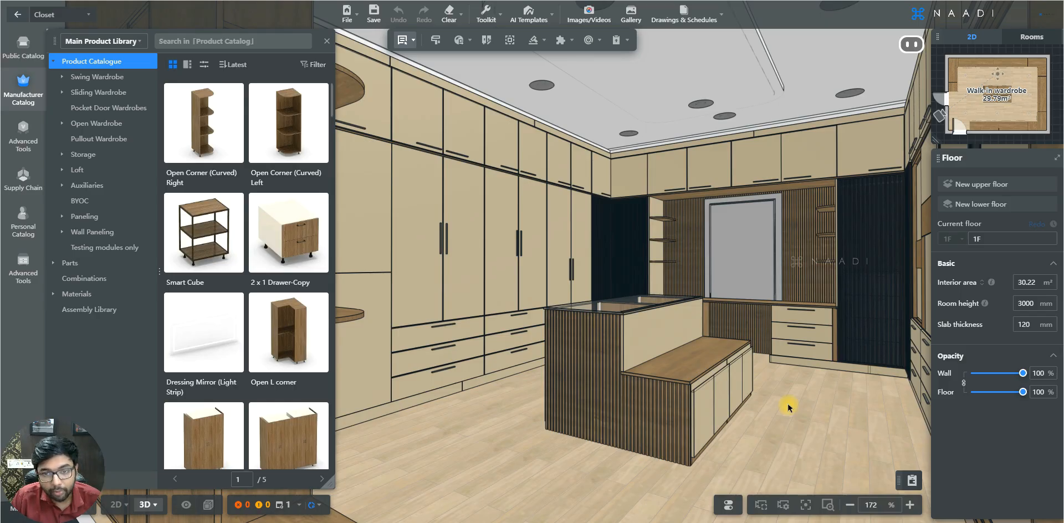
Set Door / Drawer Opening to Open for all wardrobes selected along the long wall
scroll(797, 416, up, 1)
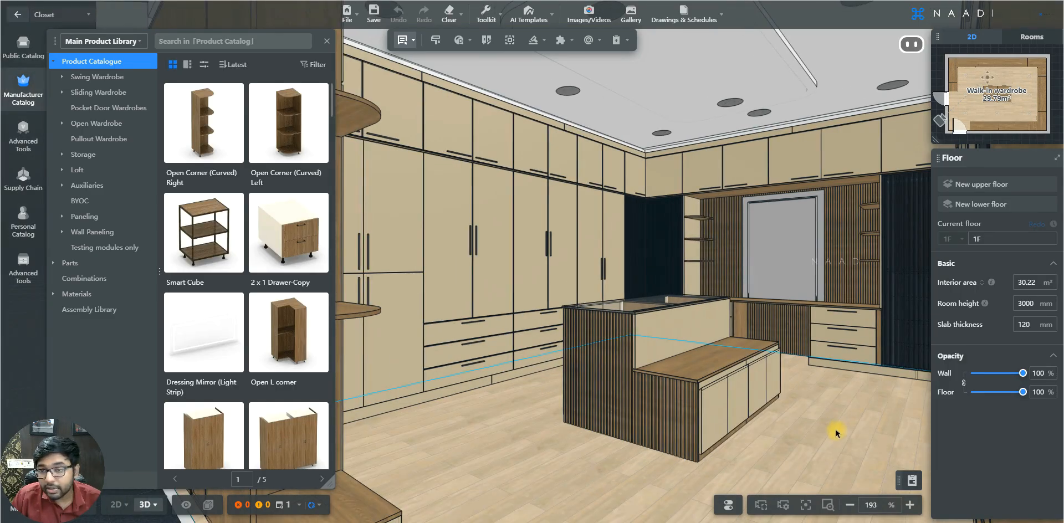
scroll(842, 427, up, 3)
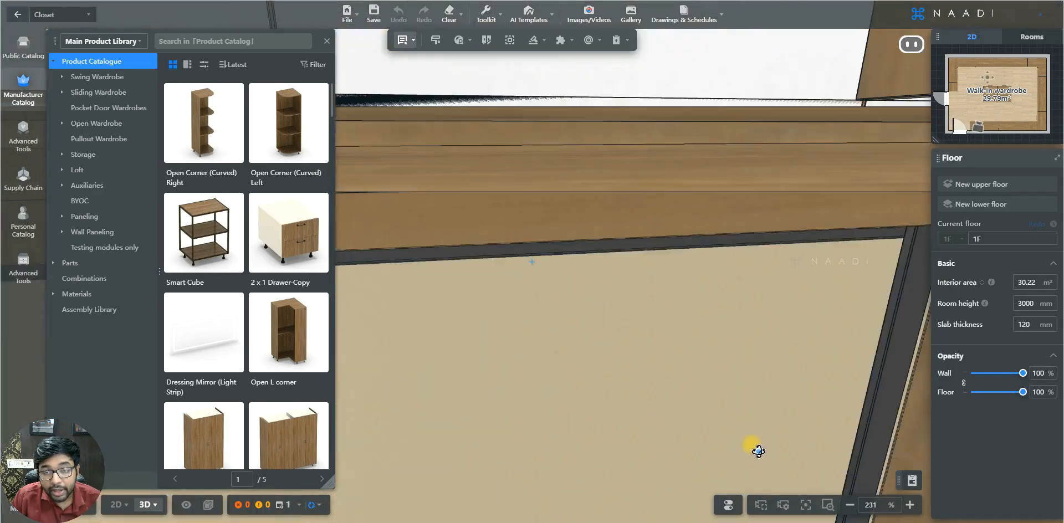
right_drag(758, 451, 840, 257)
click(841, 256)
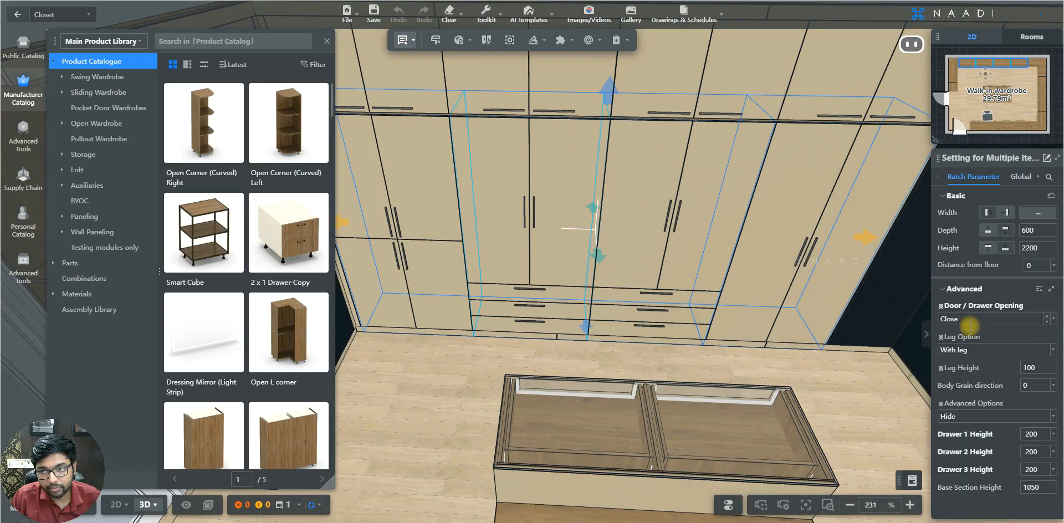
click(1055, 320)
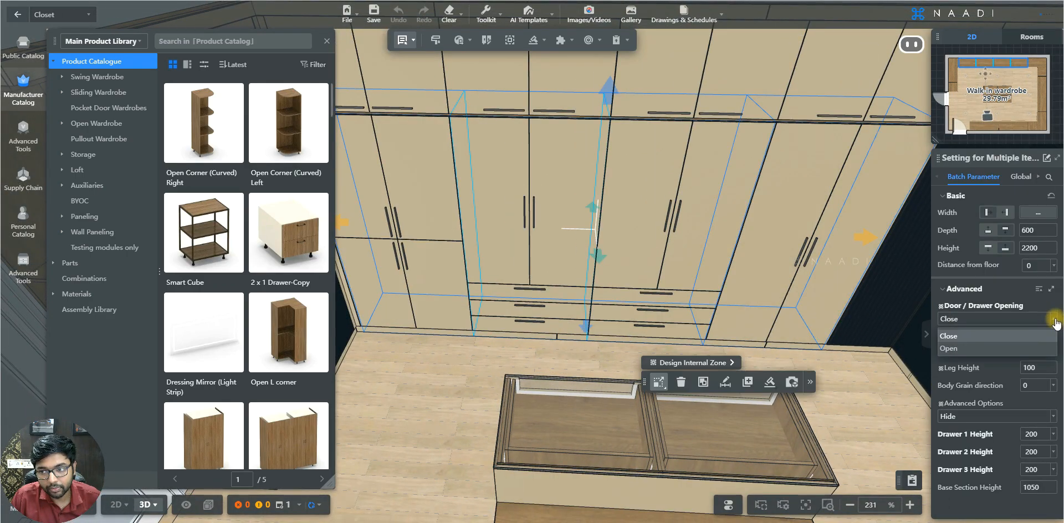
click(1012, 348)
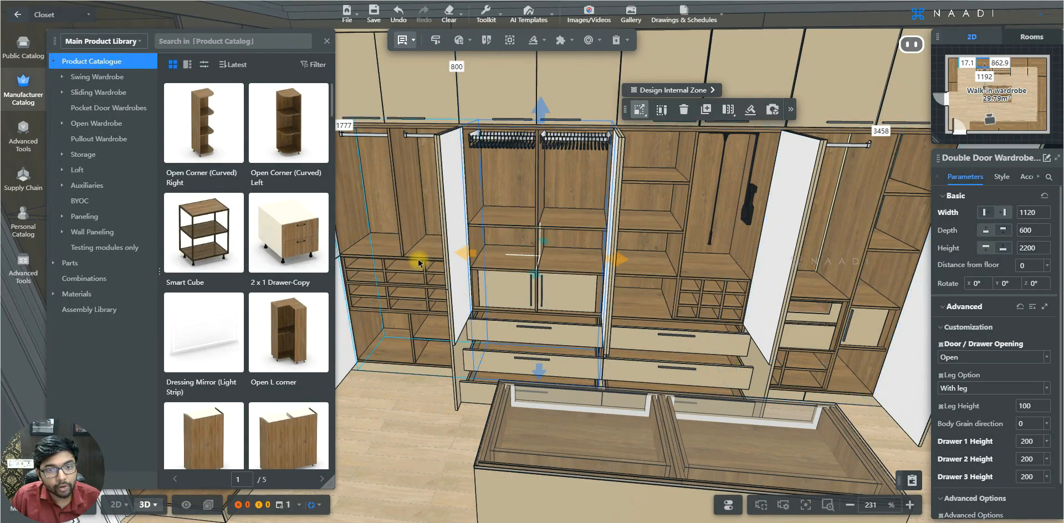
View the opened wardrobe interiors and undo the door and drawer opening
drag(866, 390, 700, 485)
drag(690, 407, 812, 402)
key(ctrl+z)
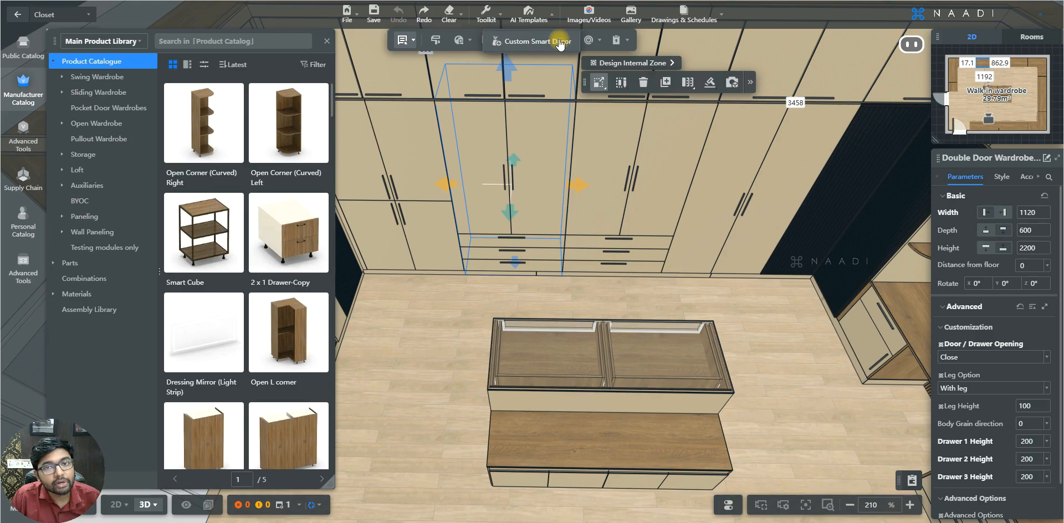
Start Custom Smart Decor and apply the Closet decor set to the walk-in wardrobe
click(540, 41)
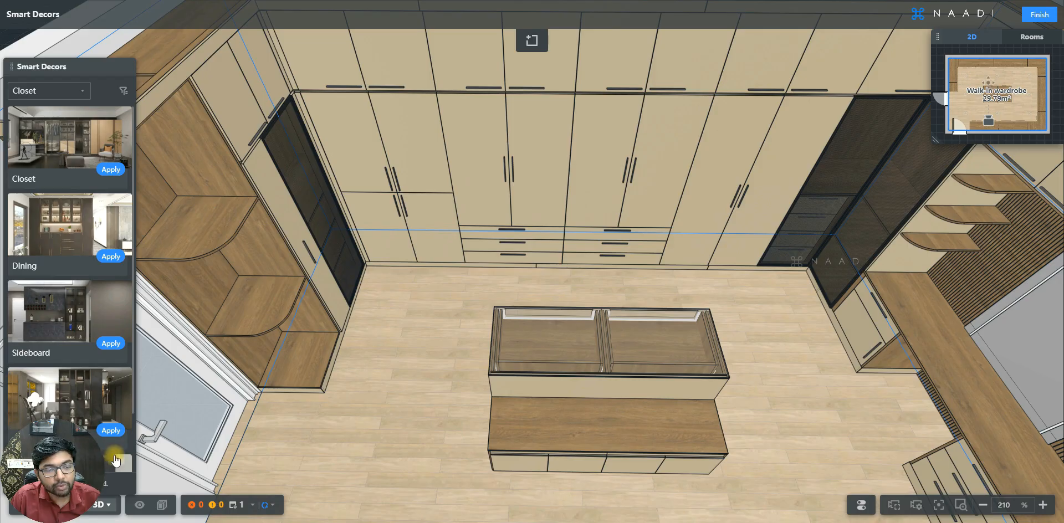
scroll(84, 405, down, 1)
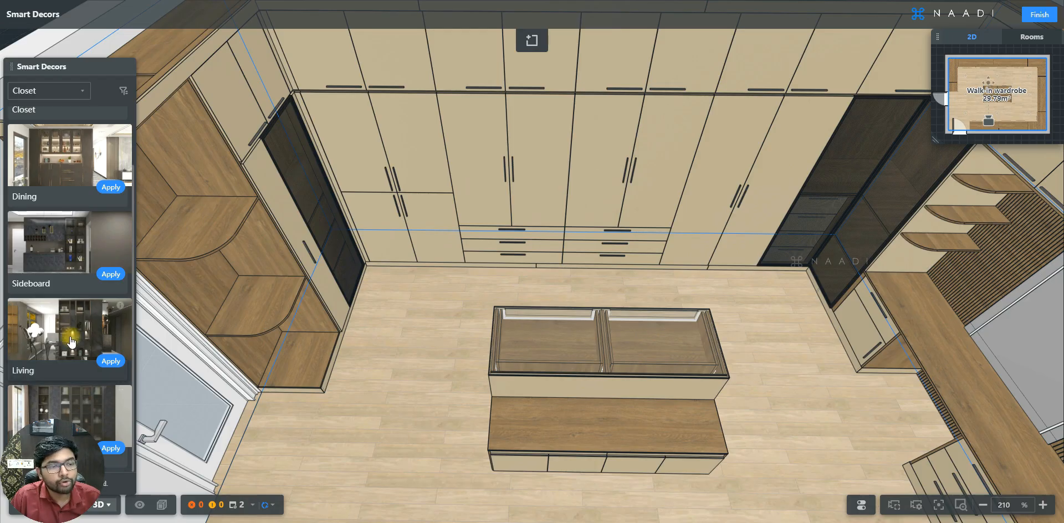
scroll(56, 346, up, 1)
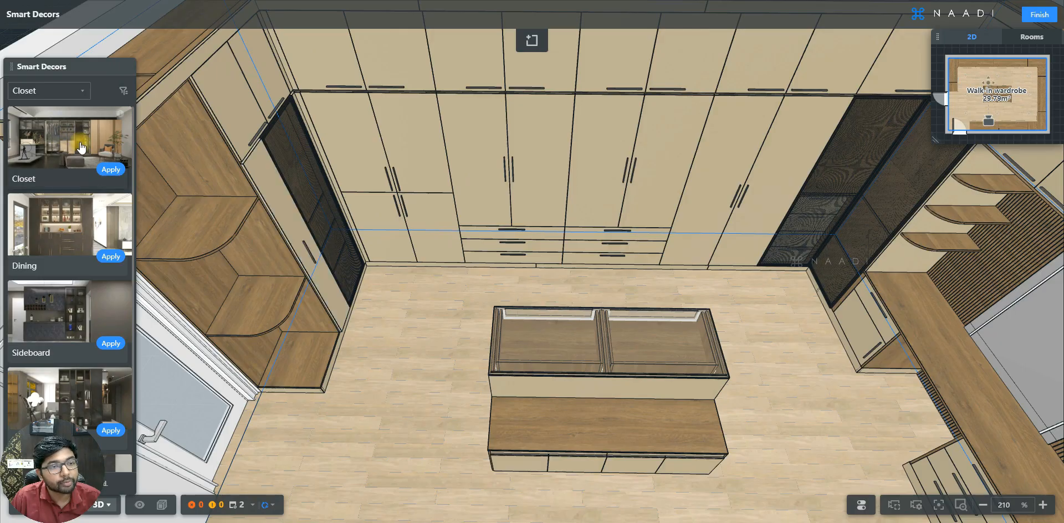
click(110, 171)
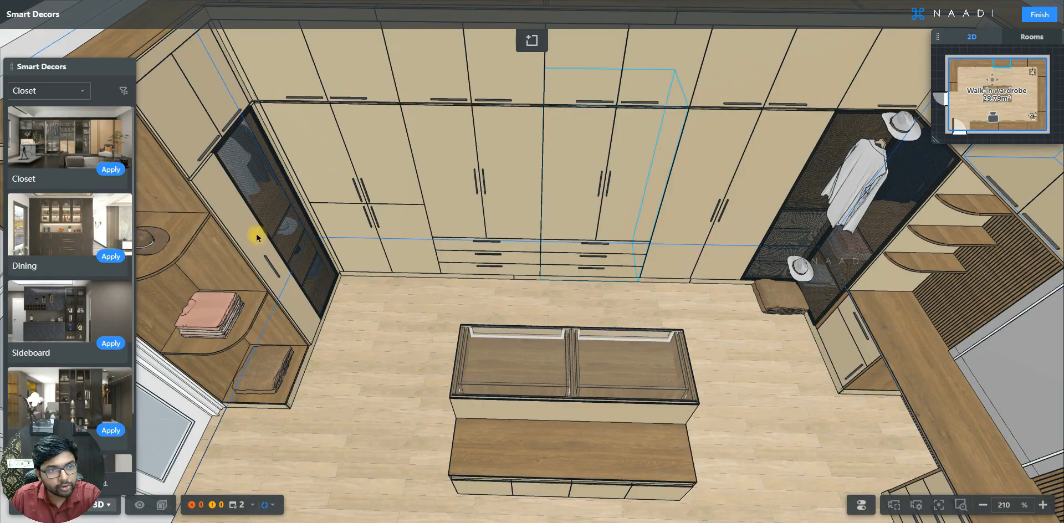
Reapply the Closet decor set twice for a different arrangement and finish the Smart Decors session
click(109, 171)
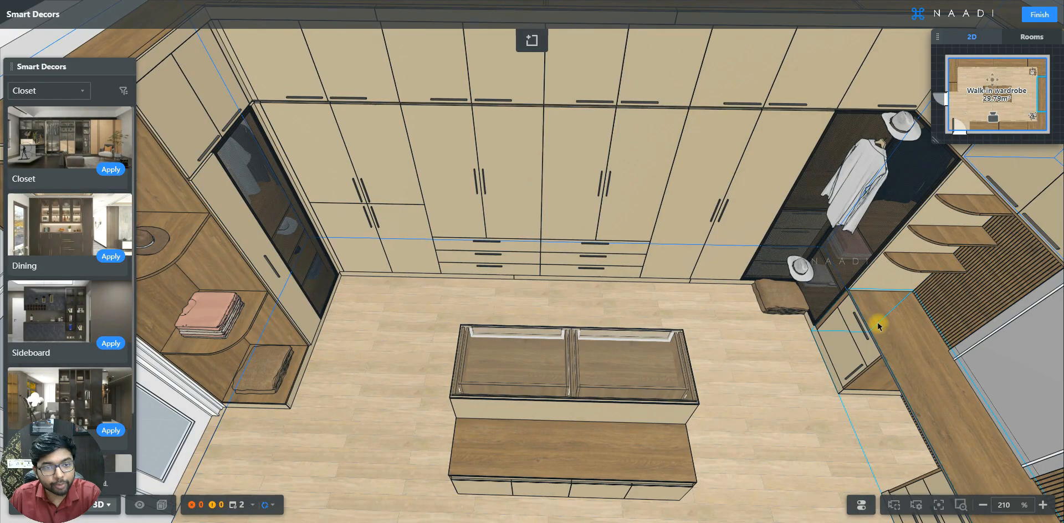
click(107, 174)
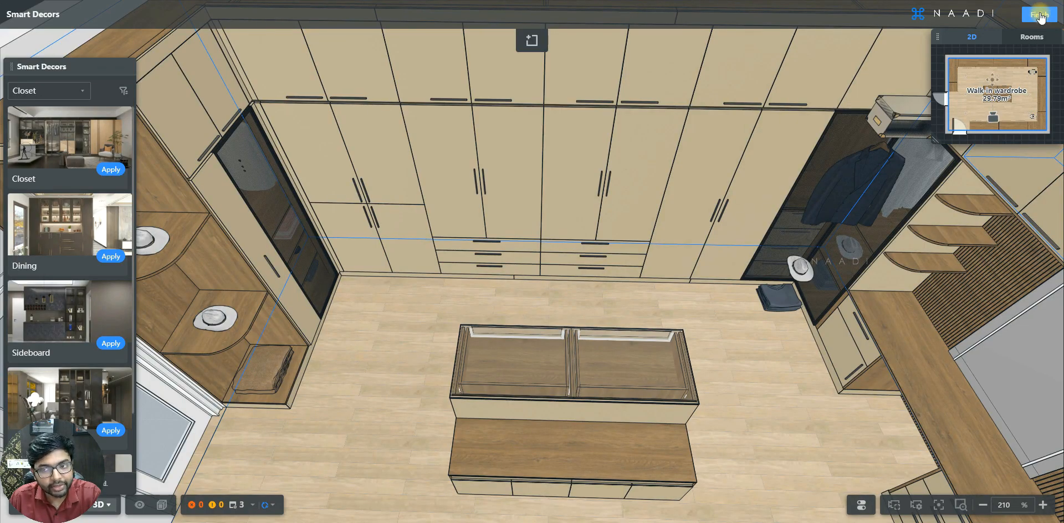
click(1040, 17)
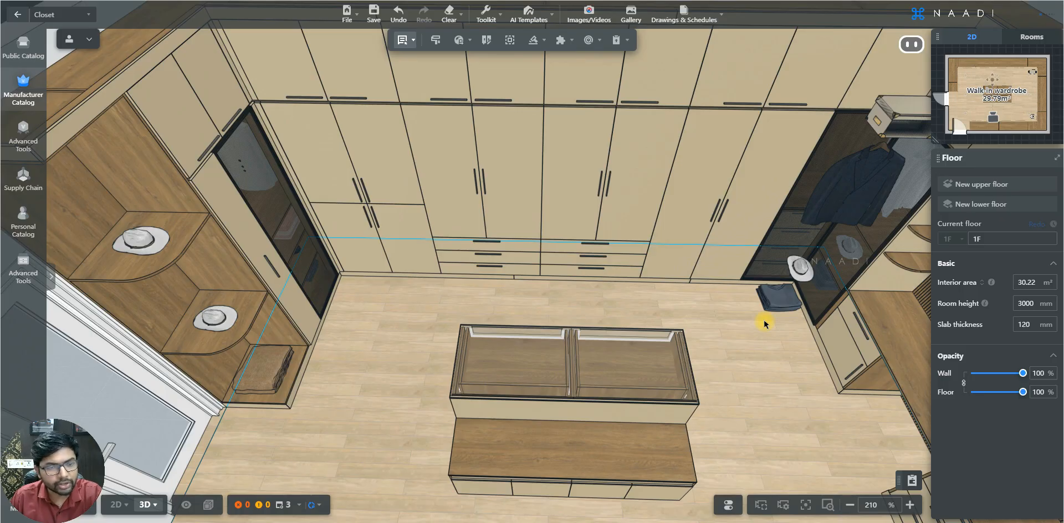
Delete the hat, jacket, suitcase and folded clothes at the far corner glass cabinet, plus the hat on the lower curved open shelf
click(799, 272)
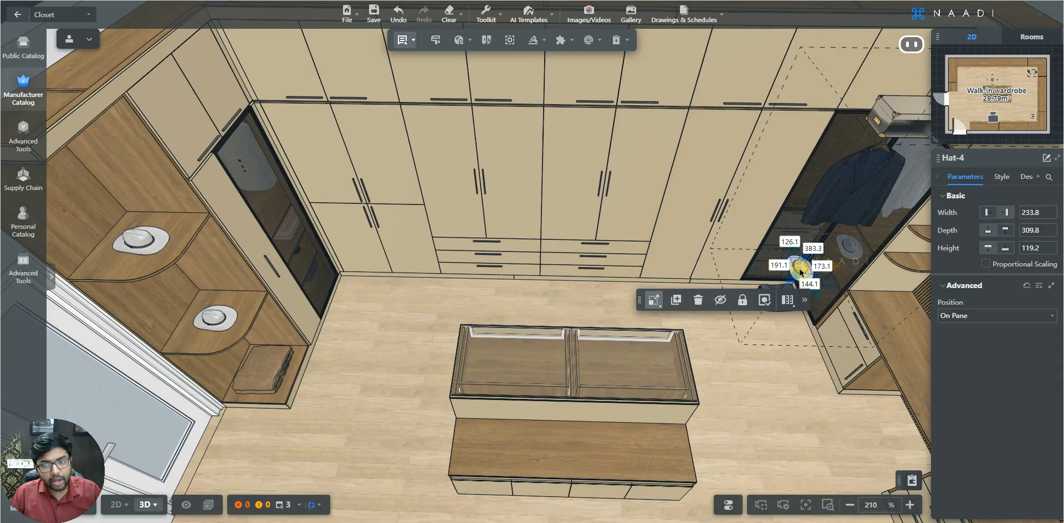
click(862, 175)
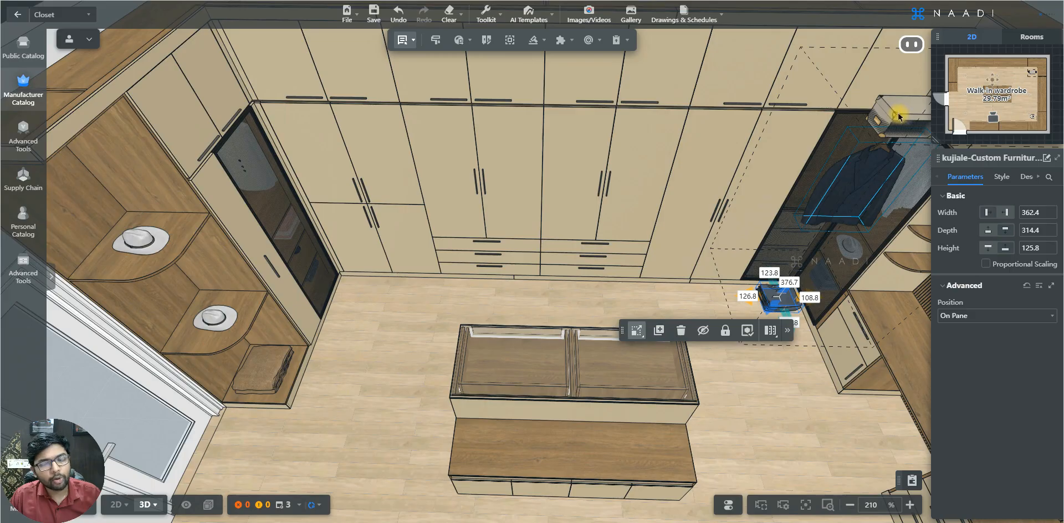
click(891, 130)
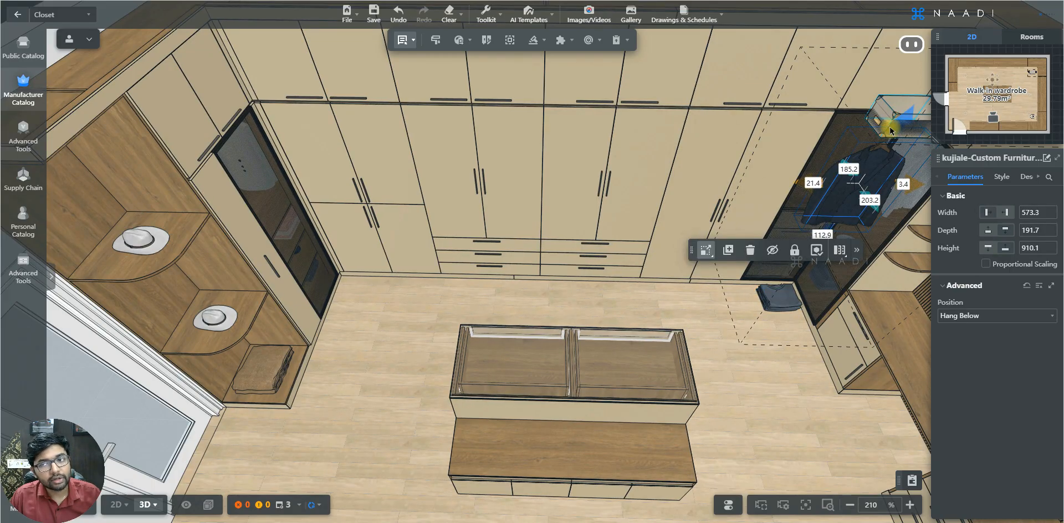
key(Delete)
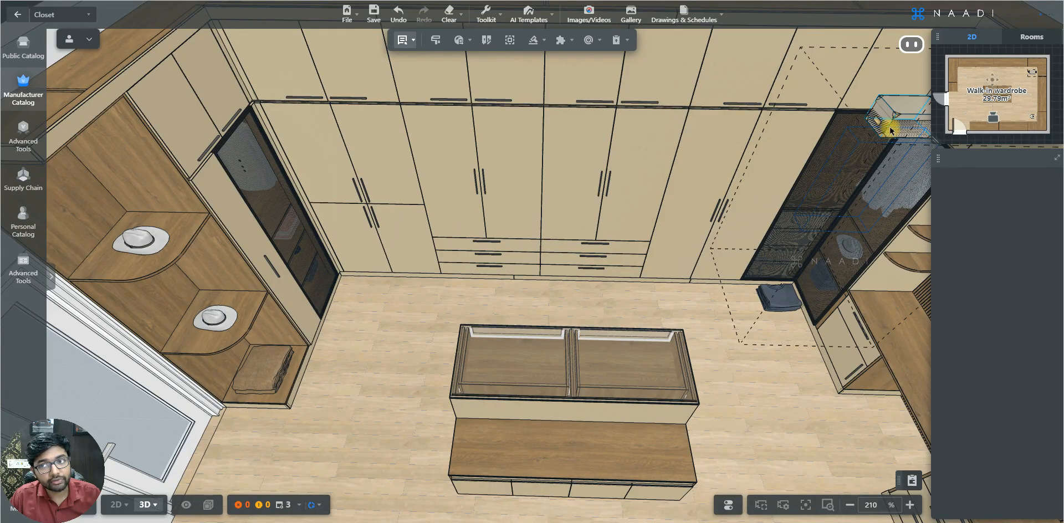
ctrl+click(785, 304)
key(Delete)
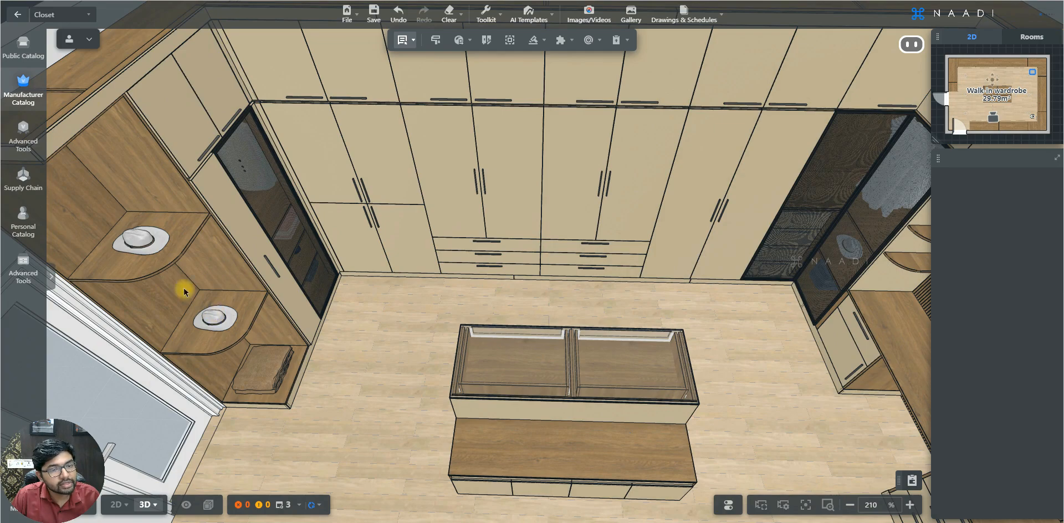
click(213, 325)
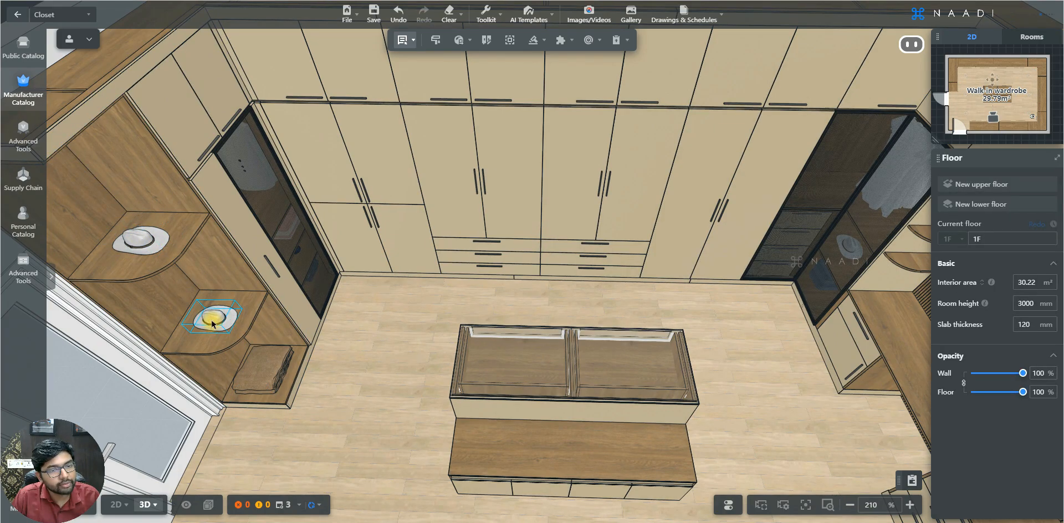
key(Delete)
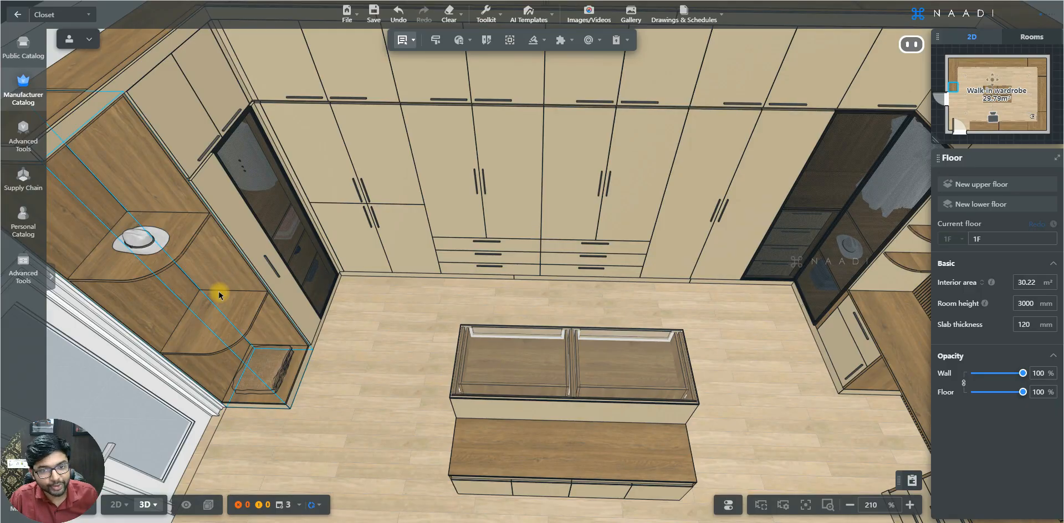
Exit the Closet design tool and open the Public library
key(d)
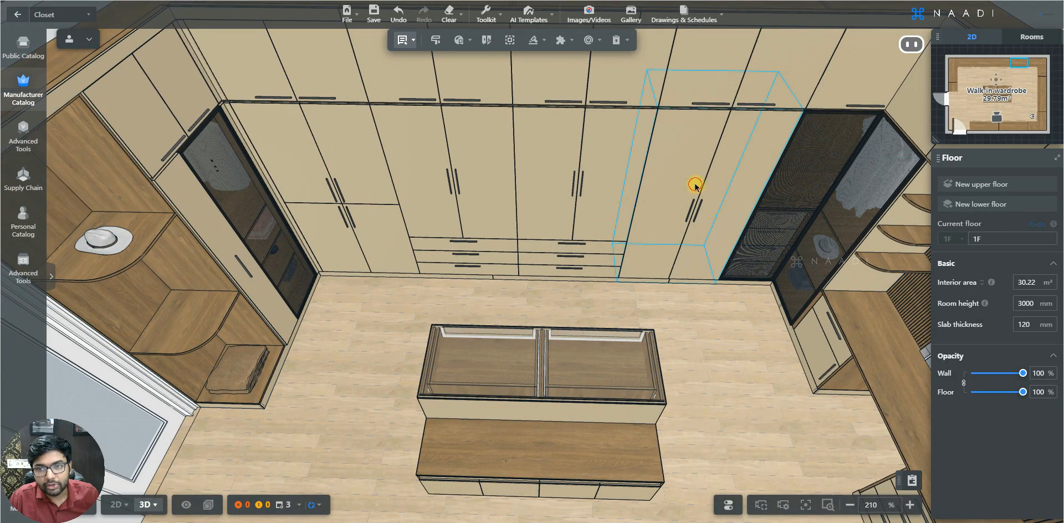
ctrl+click(591, 173)
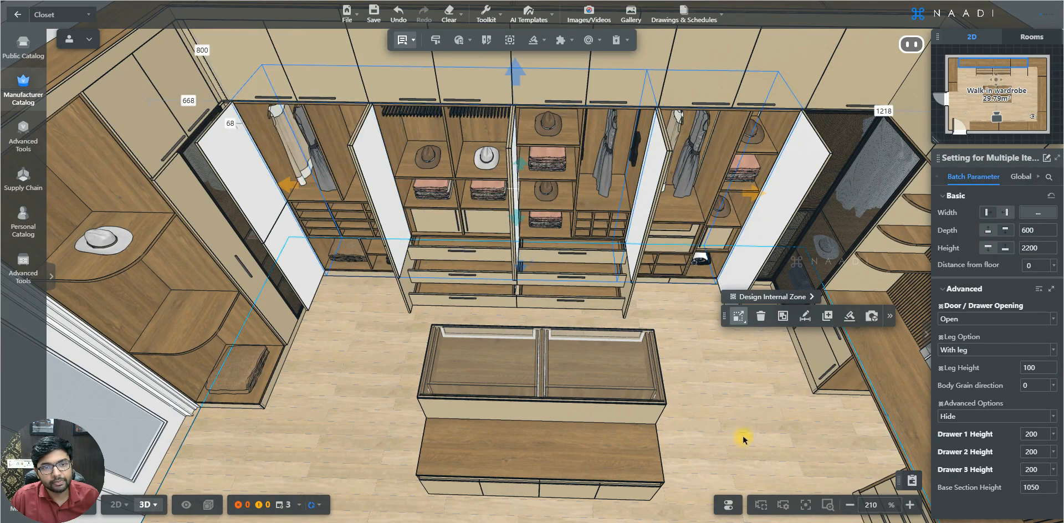
middle_drag(744, 440, 835, 415)
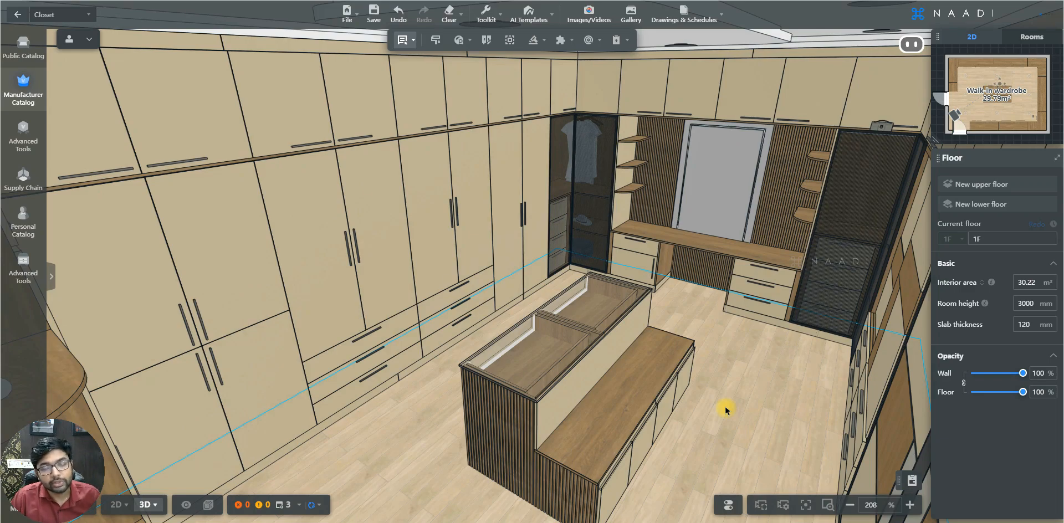
click(15, 18)
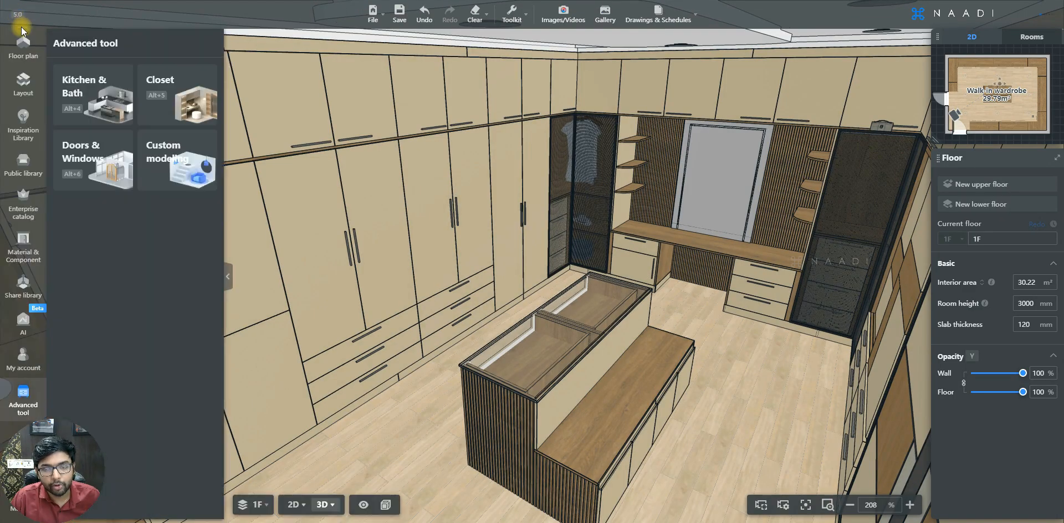
click(24, 164)
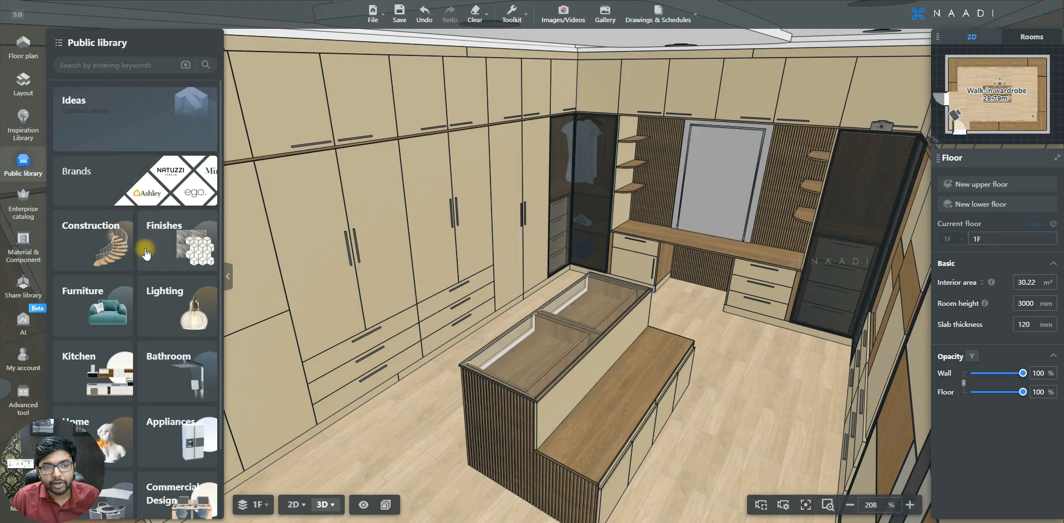
Browse the Home Decor and Kitchen categories of the Public library for suitable decor items
scroll(134, 271, down, 3)
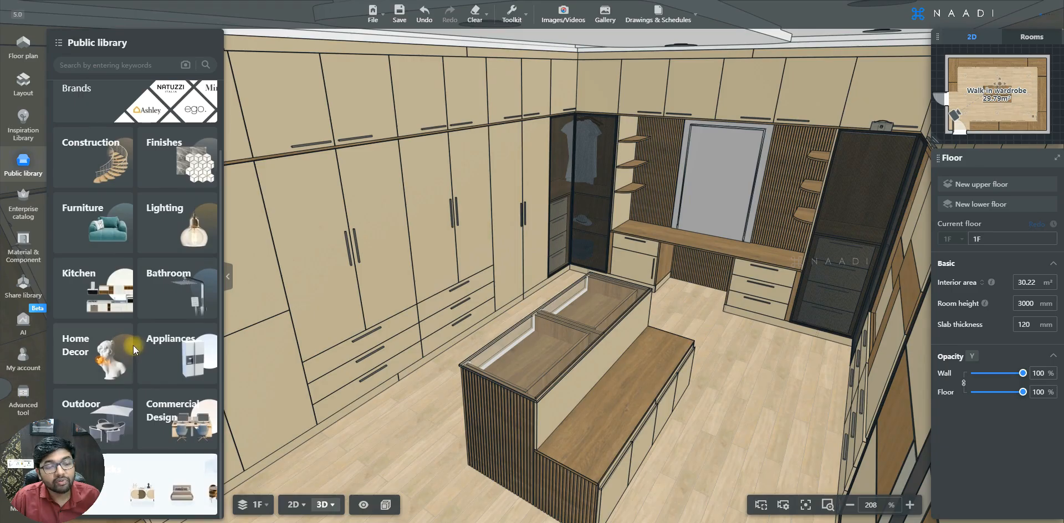
click(93, 352)
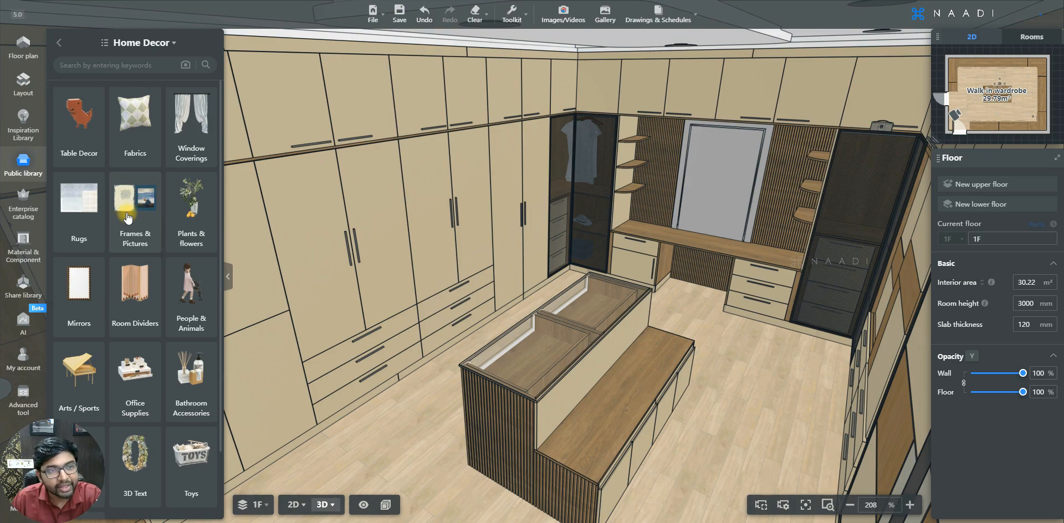
click(57, 48)
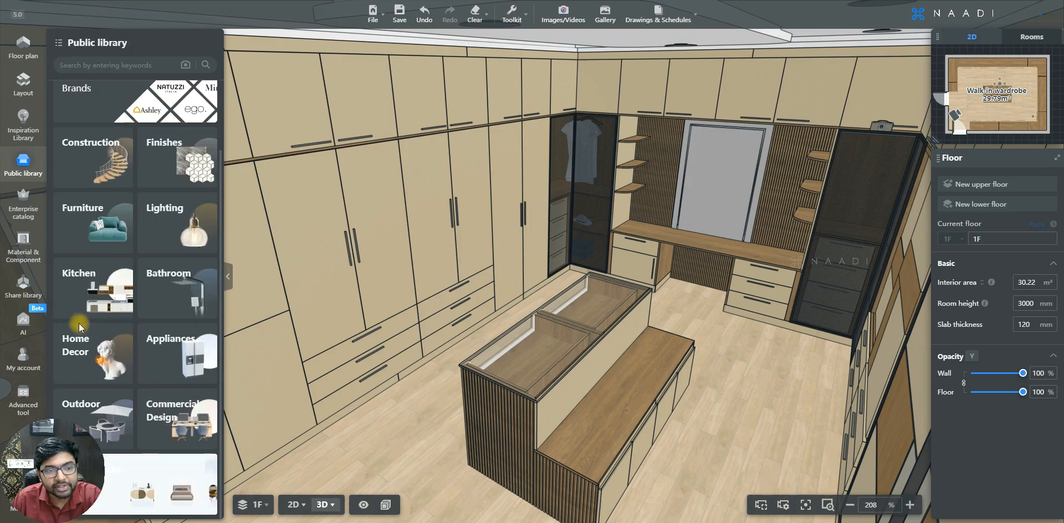
click(96, 285)
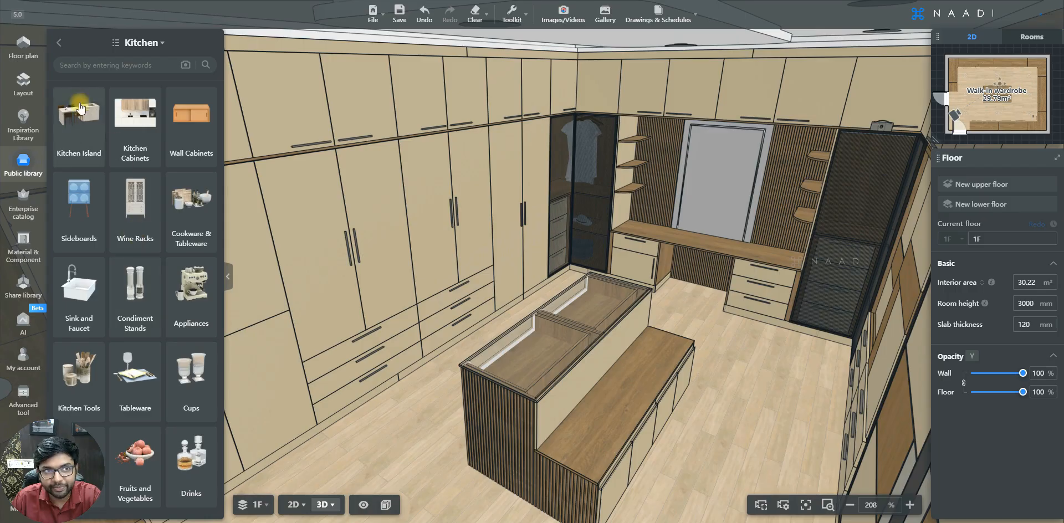
click(57, 45)
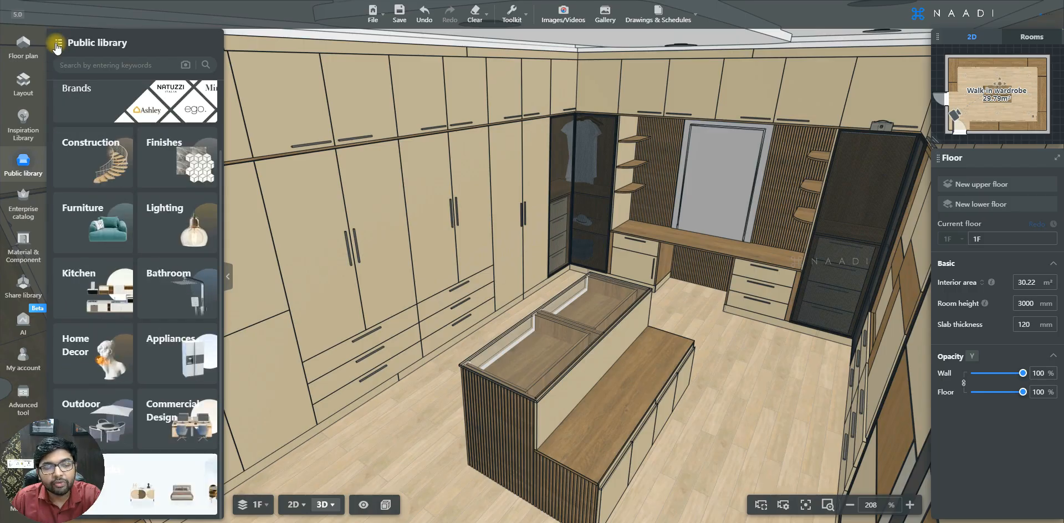
Open the Home Decor category and search it for "cloth" using the recent search term
click(92, 347)
scroll(127, 287, down, 2)
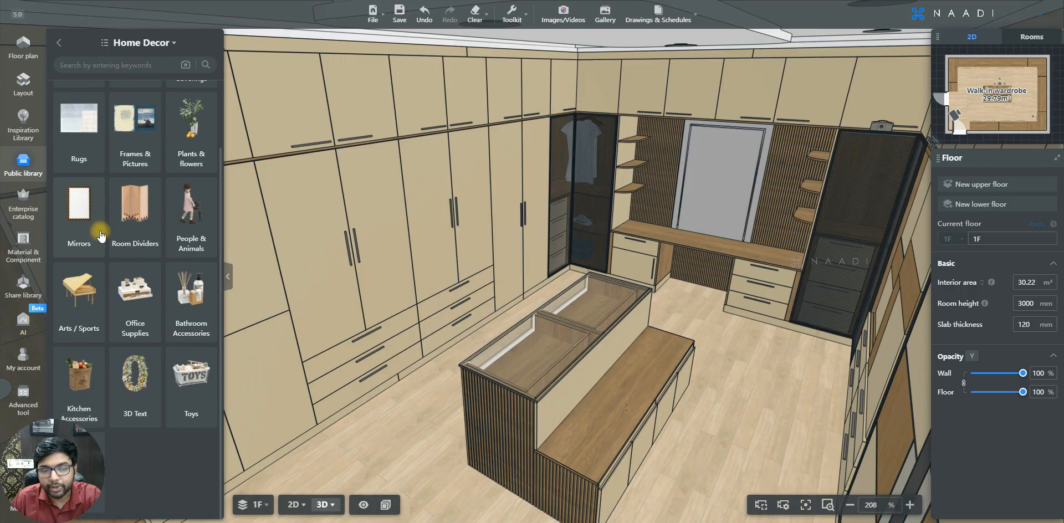
scroll(100, 235, up, 2)
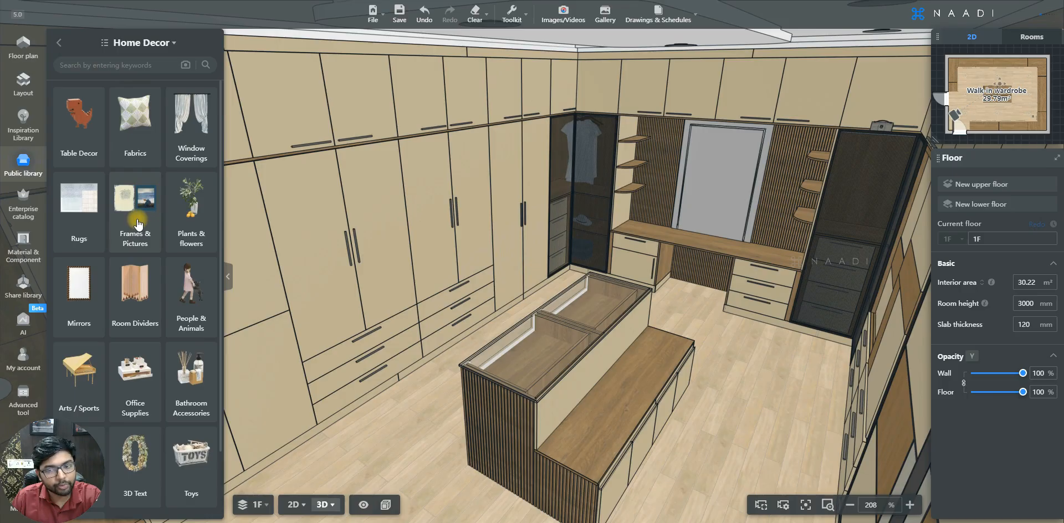
scroll(471, 339, up, 2)
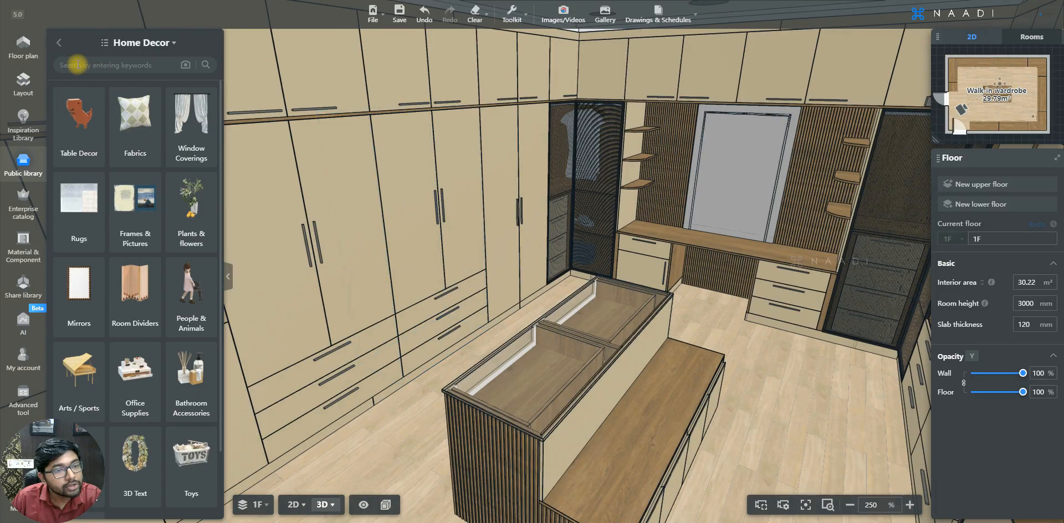
click(128, 65)
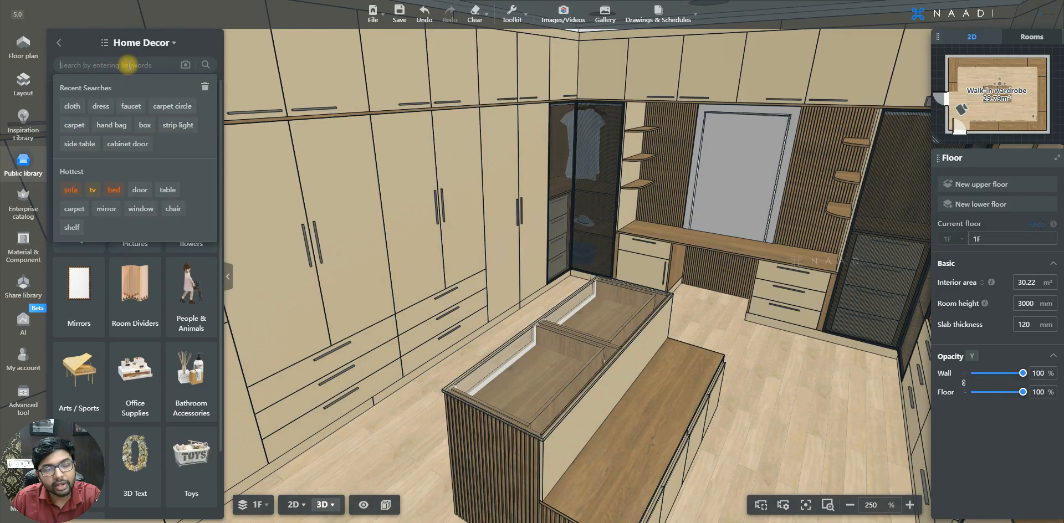
click(72, 107)
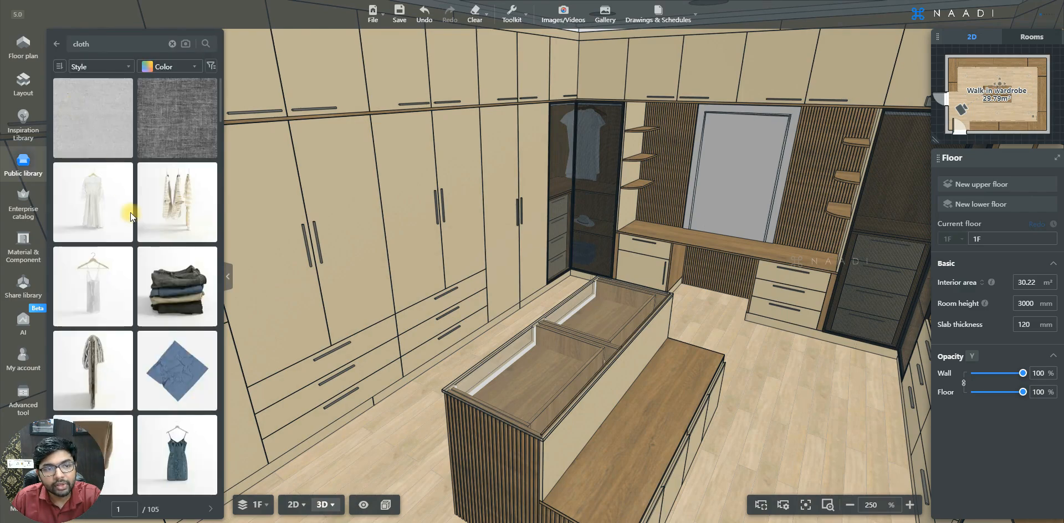
scroll(141, 243, down, 5)
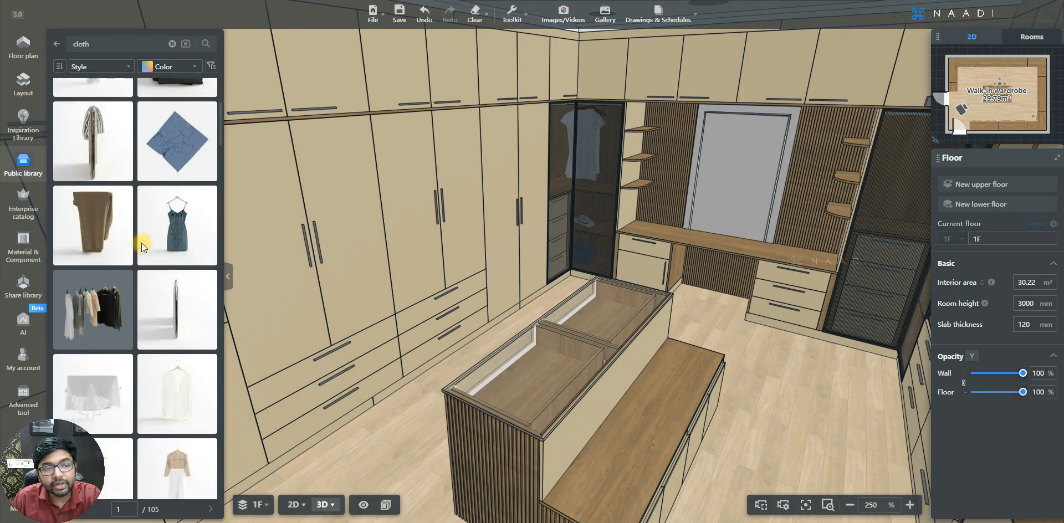
scroll(141, 243, down, 2)
mouse_move(123, 181)
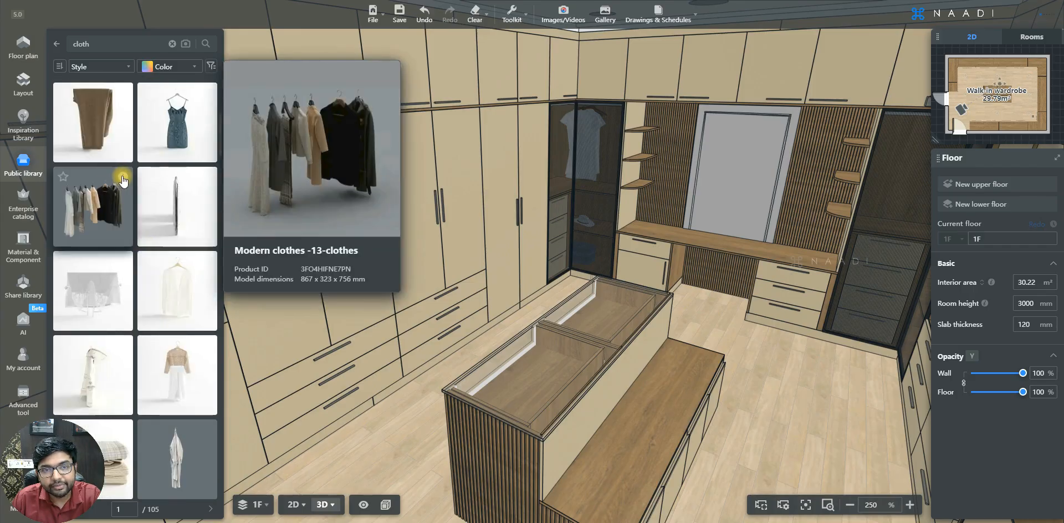
click(104, 204)
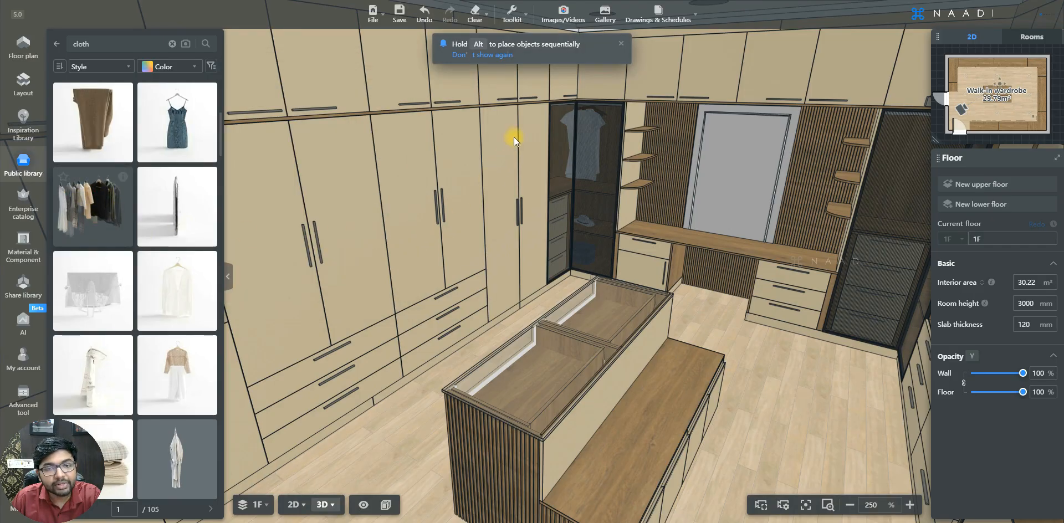
click(539, 287)
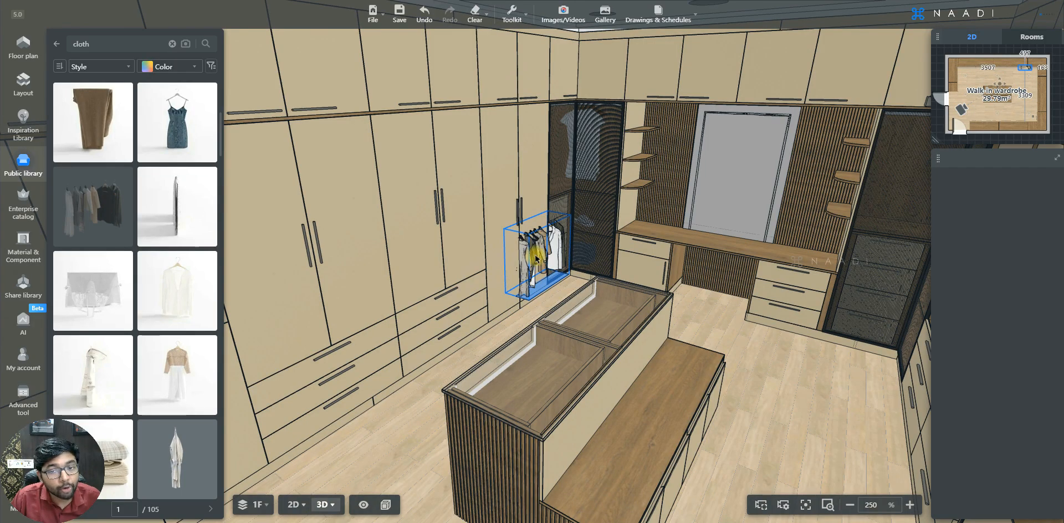
key(Escape)
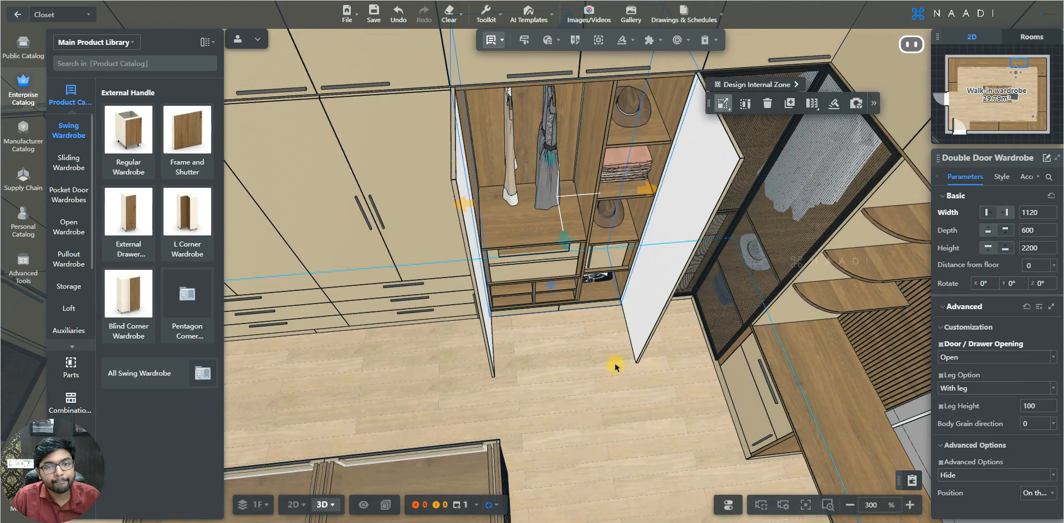
Delete the hanging clothes below the hanger rod in the open double door wardrobe
click(576, 397)
drag(576, 397, 551, 169)
click(551, 167)
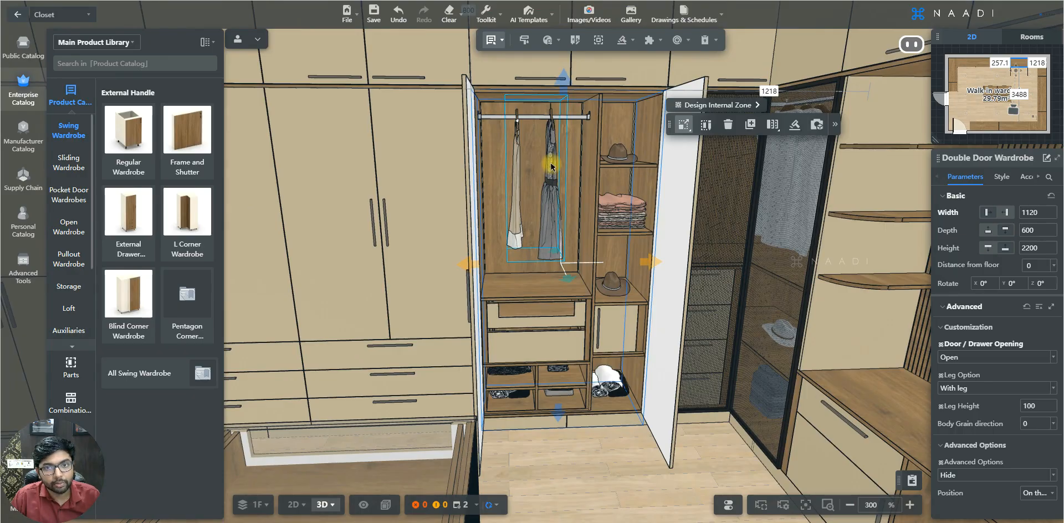
click(551, 165)
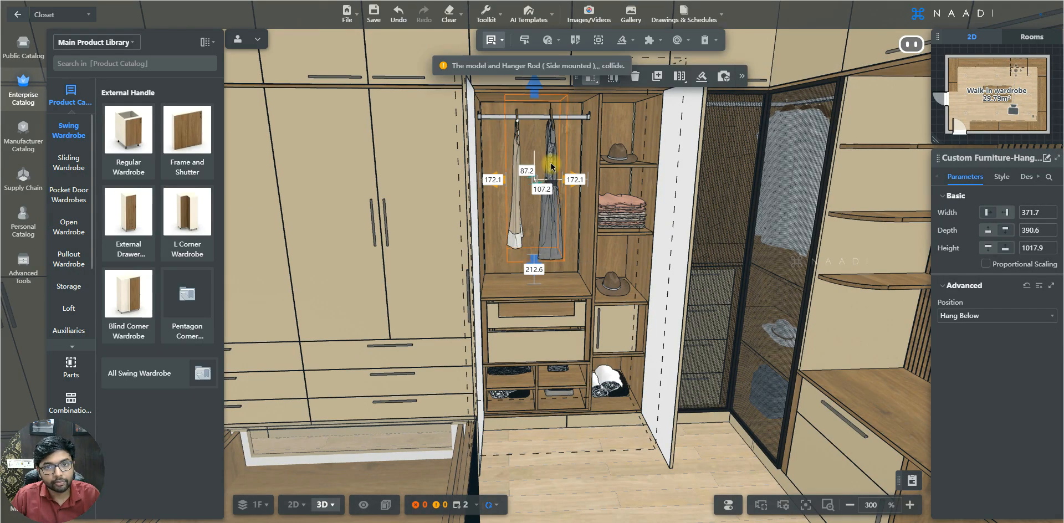
key(Delete)
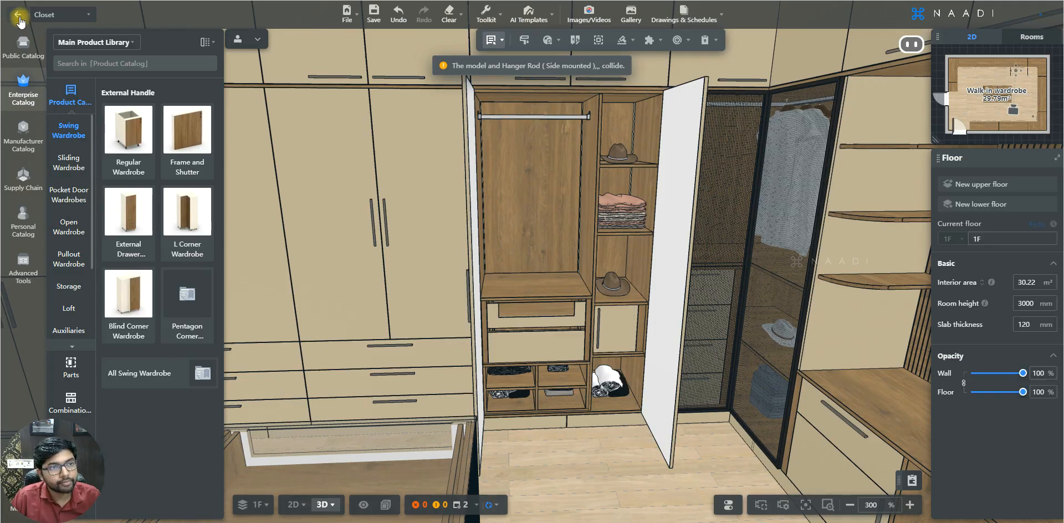
Exit the Closet design tool and search the Home Decor category of the Public library for "cloth"
click(19, 22)
click(107, 65)
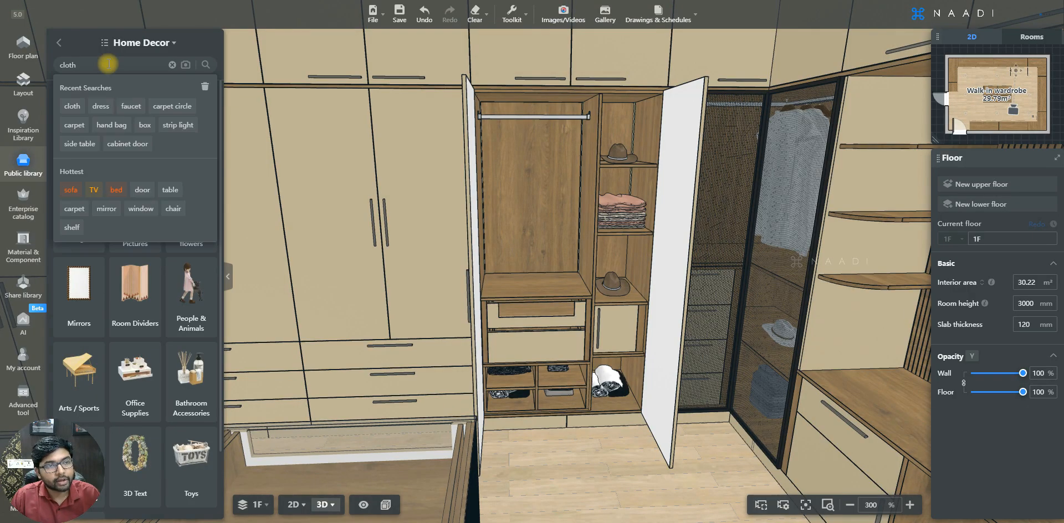
text(cloth)
key(Return)
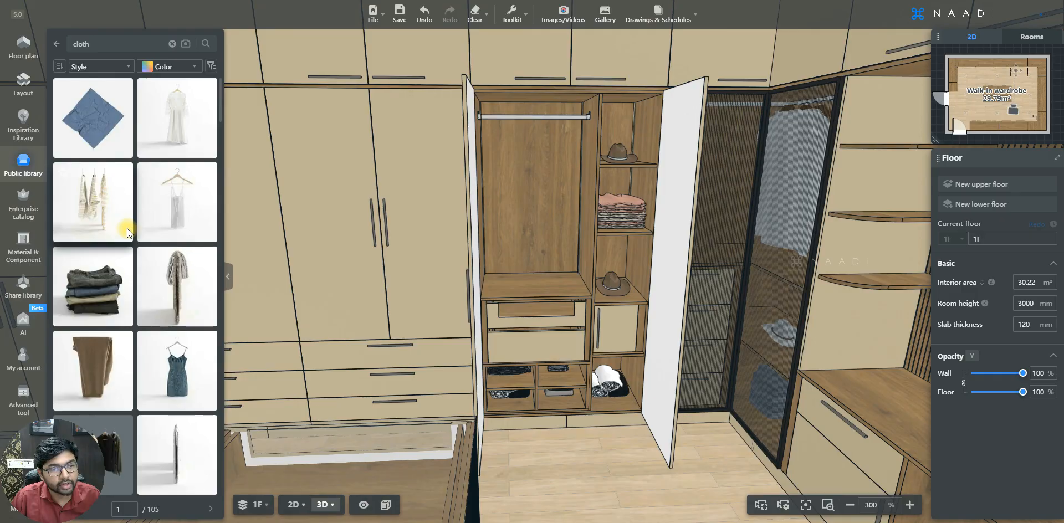
Place the grey and black men's T-shirt set in the double door wardrobe's hanging compartment and move it forward under the hanger rod
scroll(195, 400, down, 7)
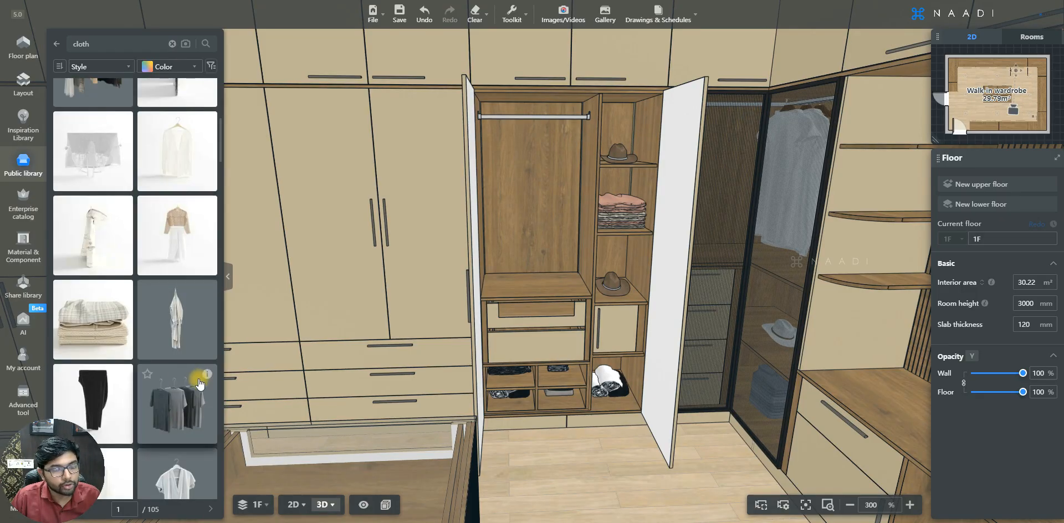
click(174, 397)
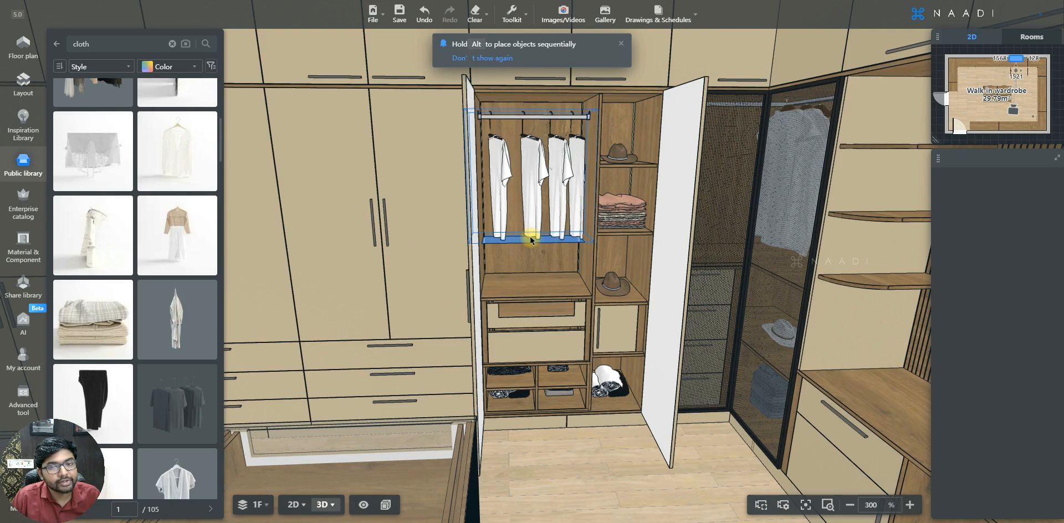
click(530, 240)
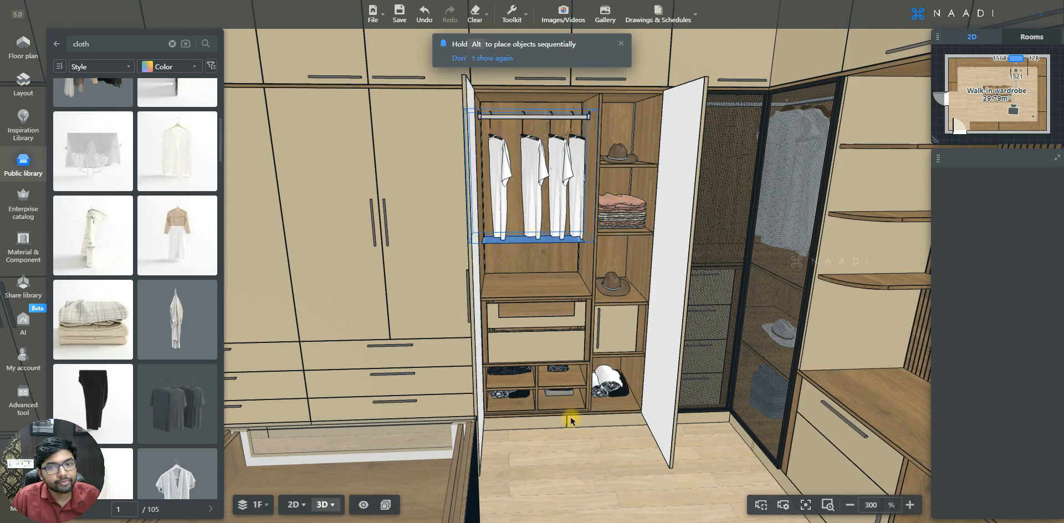
drag(571, 460, 572, 478)
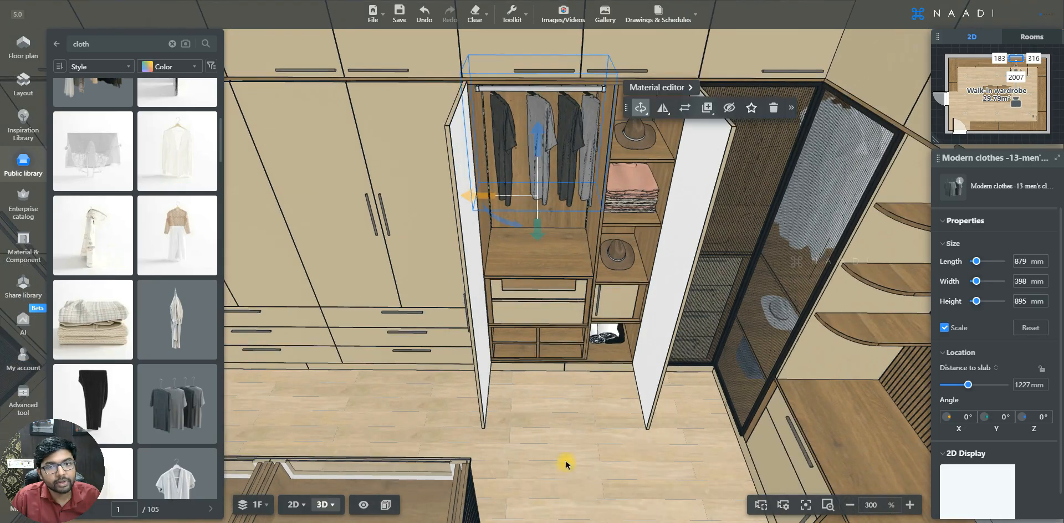
scroll(535, 272, down, 1)
drag(538, 241, 538, 275)
mouse_move(560, 418)
mouse_down()
mouse_move(569, 419)
mouse_move(553, 413)
mouse_up()
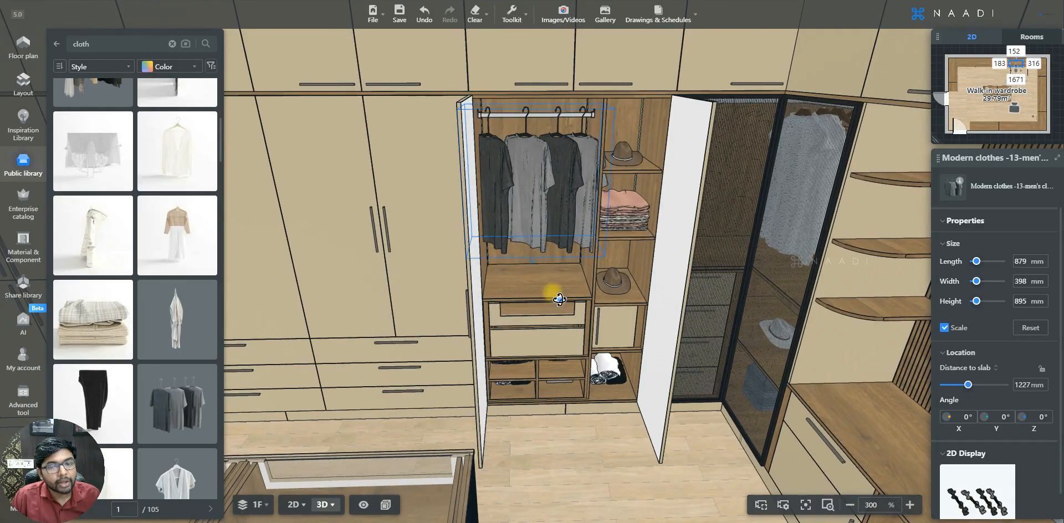
Scale the men's clothes set proportionally to 700 mm length and raise it to the hanger rod, about 1382 mm above the slab
click(538, 172)
scroll(553, 168, up, 3)
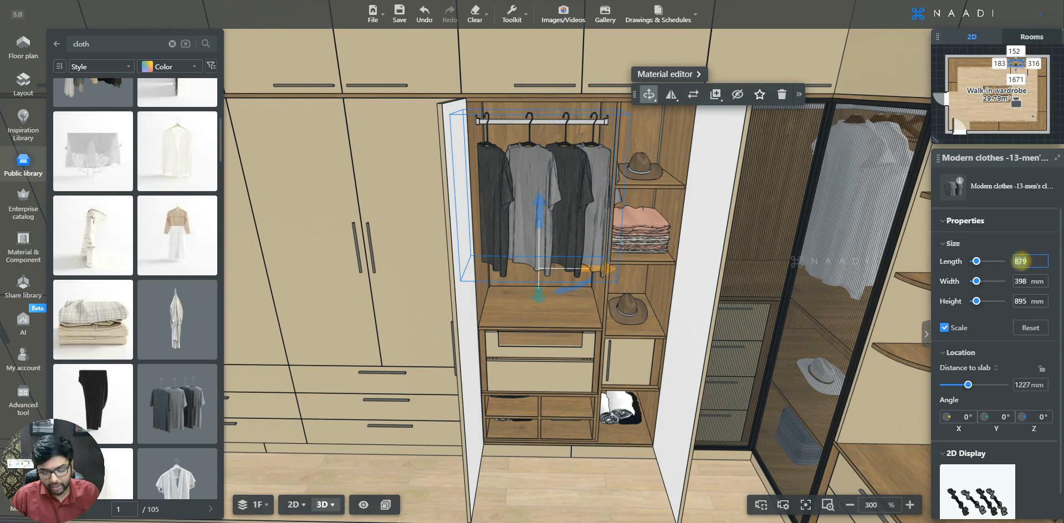
text(700)
key(Return)
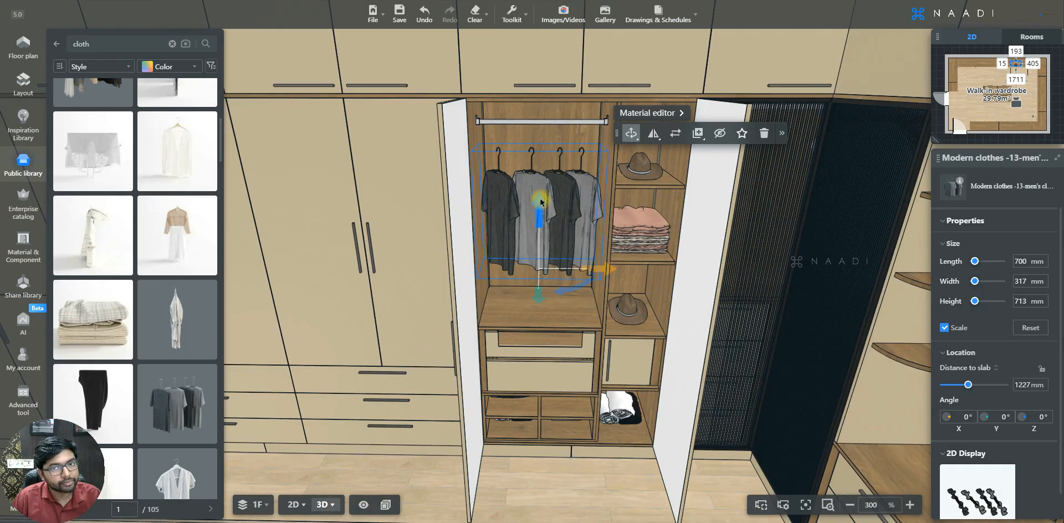
drag(541, 195, 539, 174)
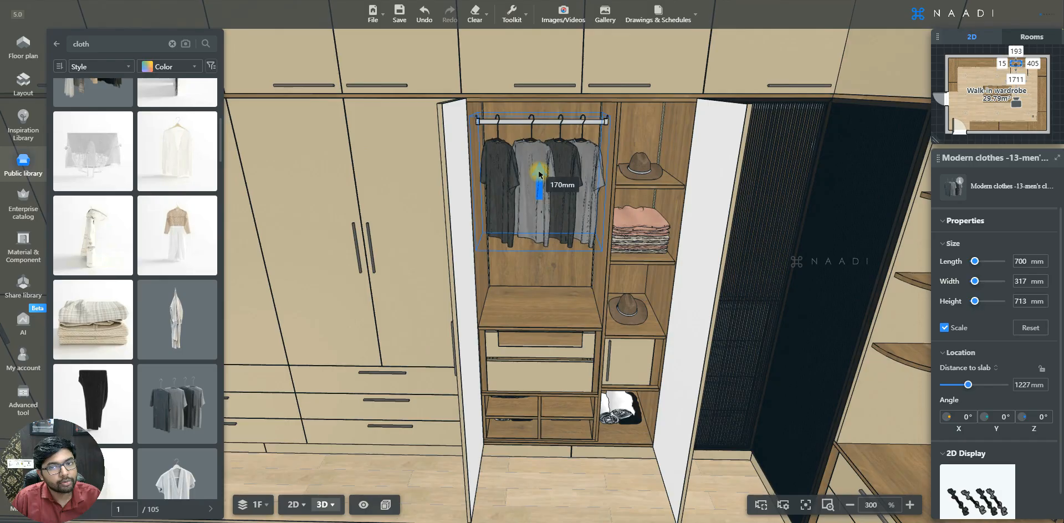
drag(540, 174, 540, 176)
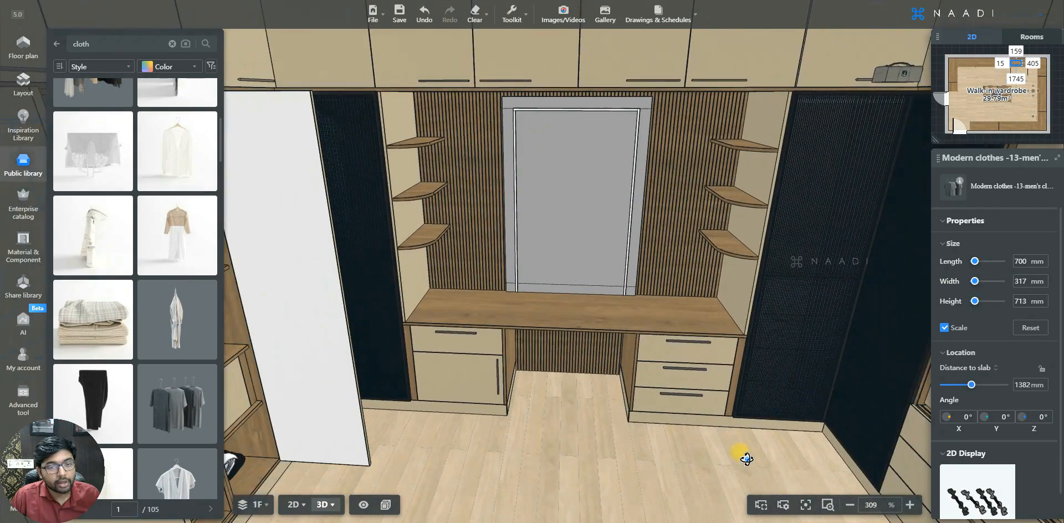
Return to the Home Decor categories and open Bathroom Accessories to find decor for the dressing table
right_drag(746, 459, 745, 444)
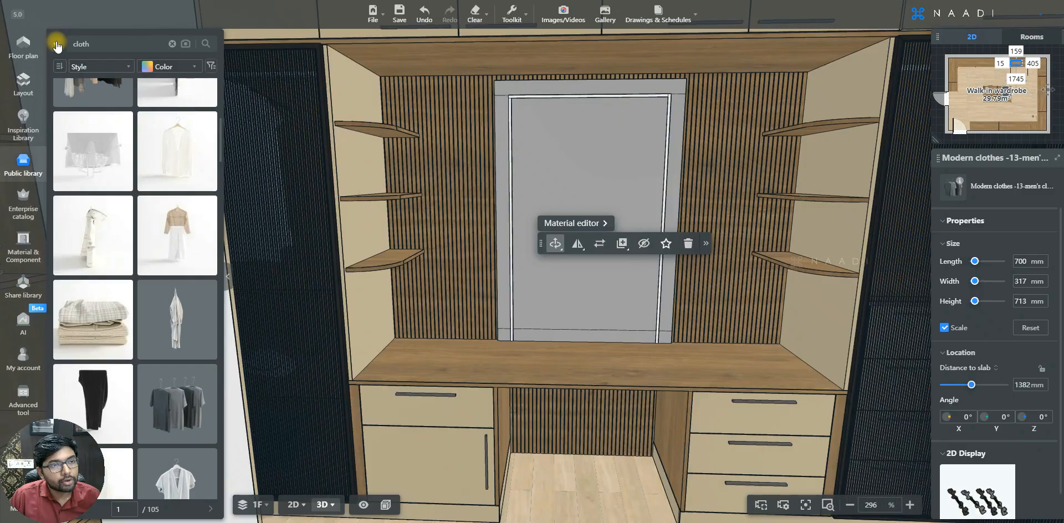
click(57, 45)
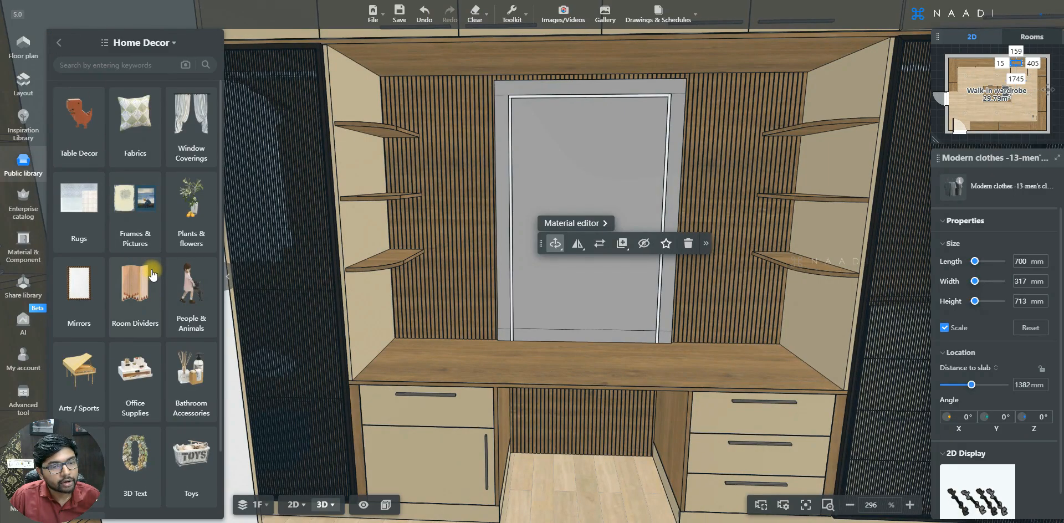
scroll(177, 317, down, 1)
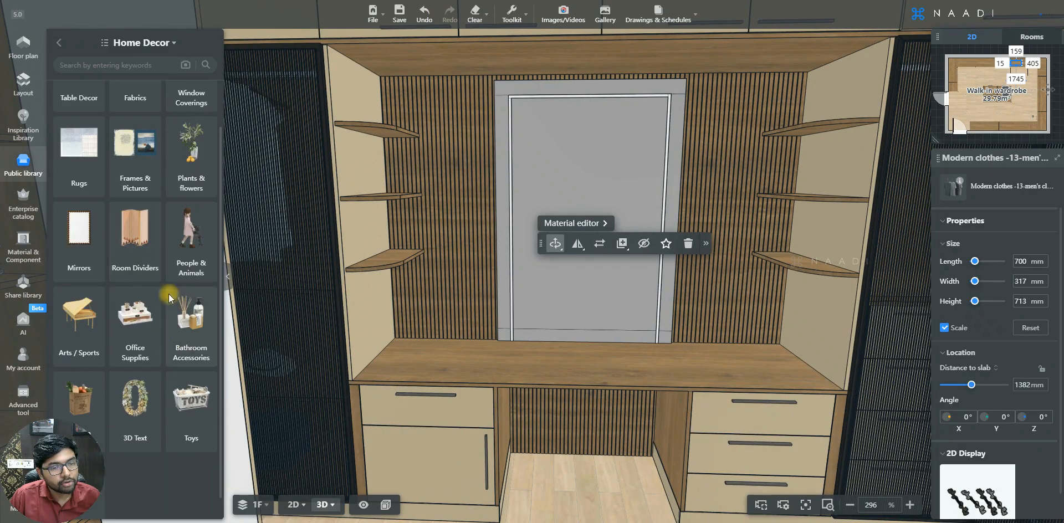
click(191, 320)
scroll(138, 298, down, 1)
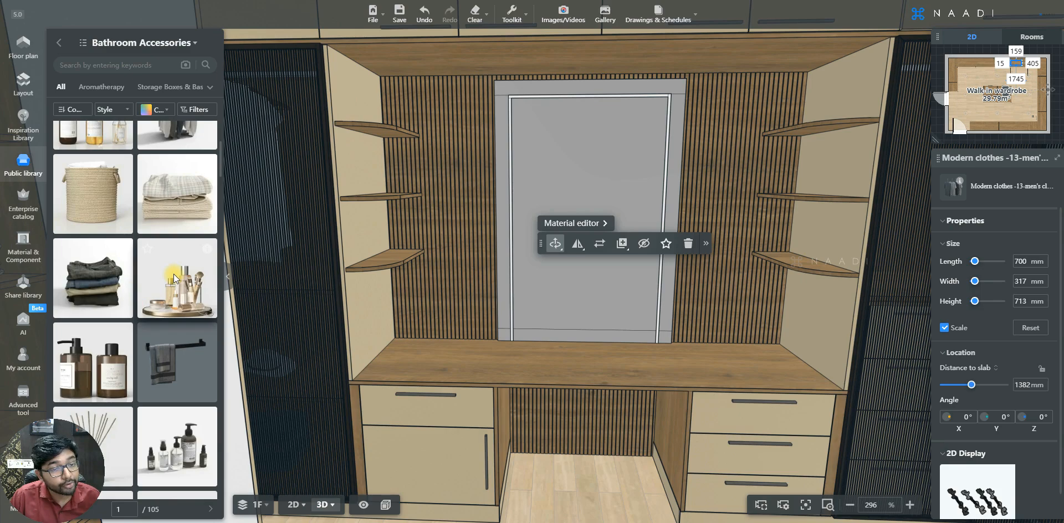
Place the Cosmetics tray on the dressing table top, above the three-drawer unit
scroll(174, 274, down, 1)
click(195, 228)
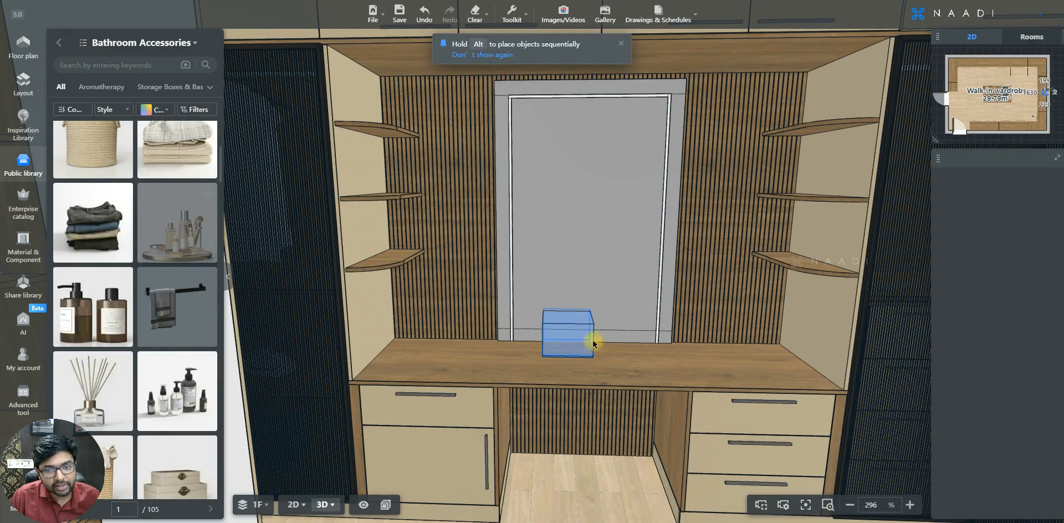
click(703, 366)
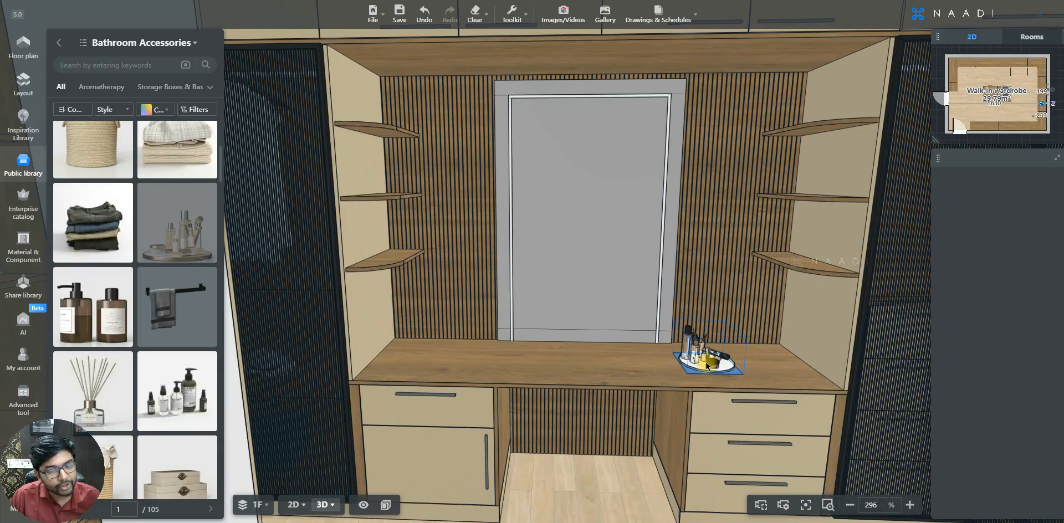
click(708, 366)
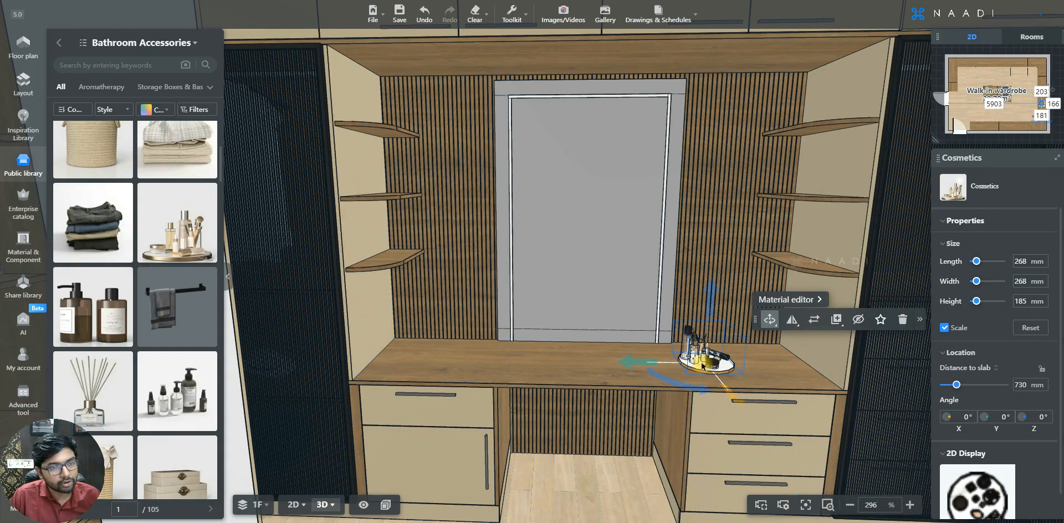
Place the beauty cosmetics skin care set on the lowest curved open shelf above the dressing table's drawer-and-door cabinet
click(177, 393)
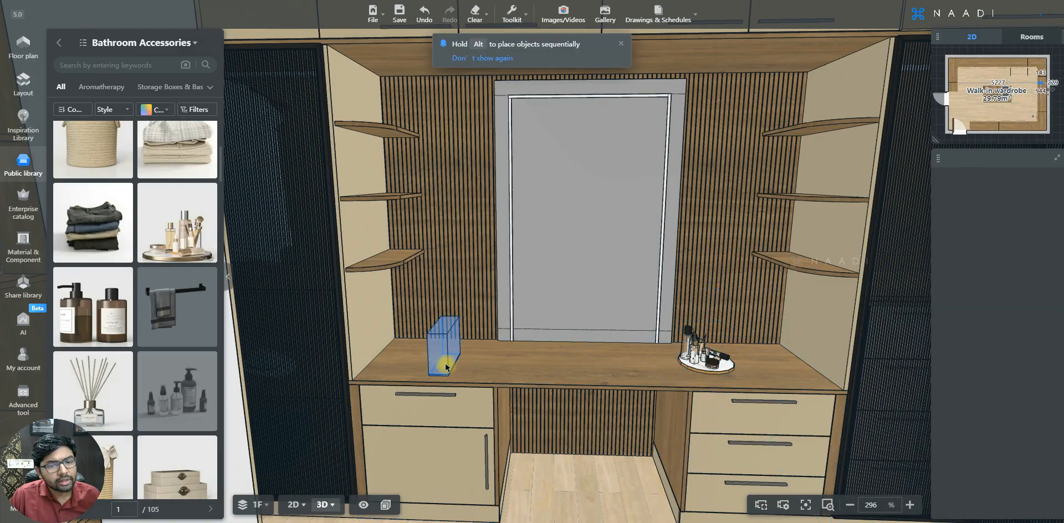
click(446, 367)
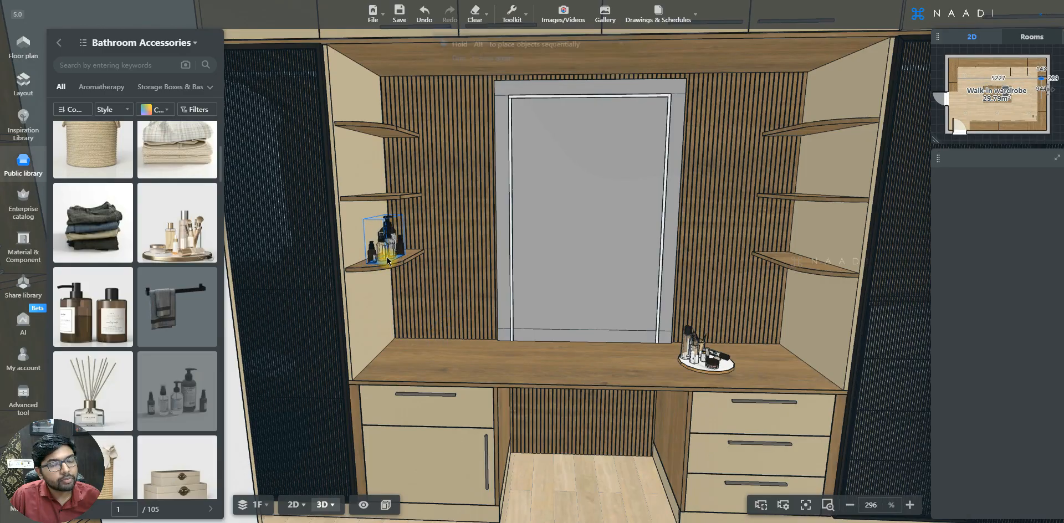
click(388, 260)
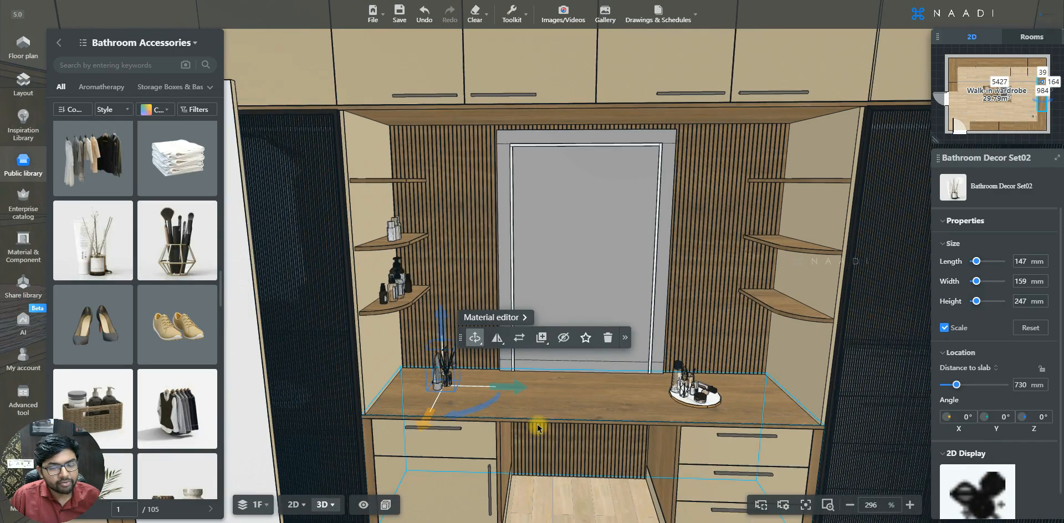
key(d)
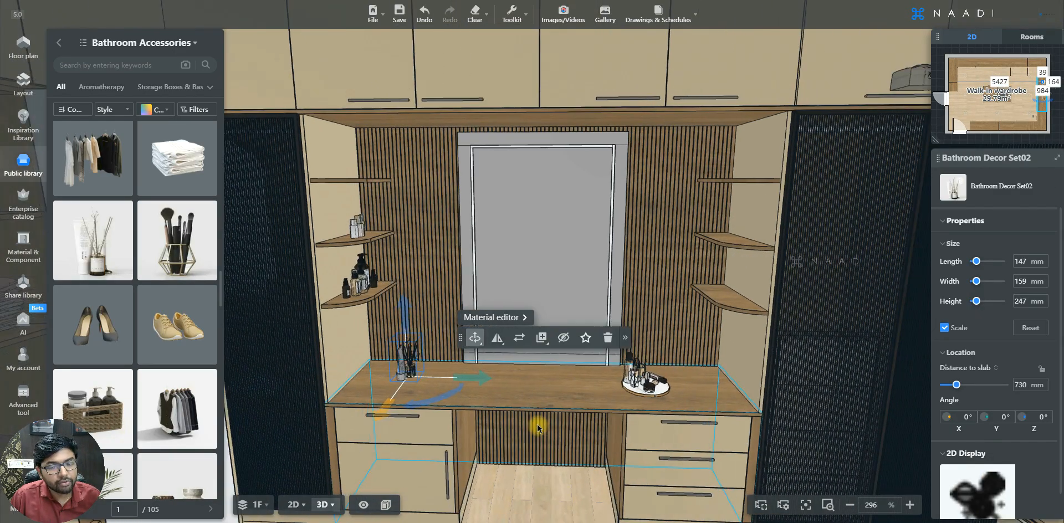
key(e)
click(497, 337)
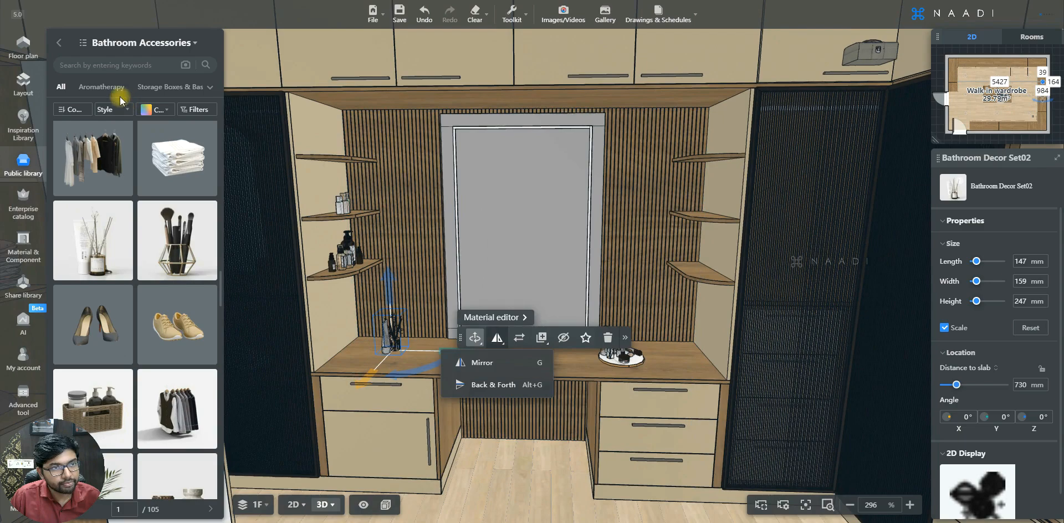
Go back to the main Public library categories and search for "ottoman"
click(59, 44)
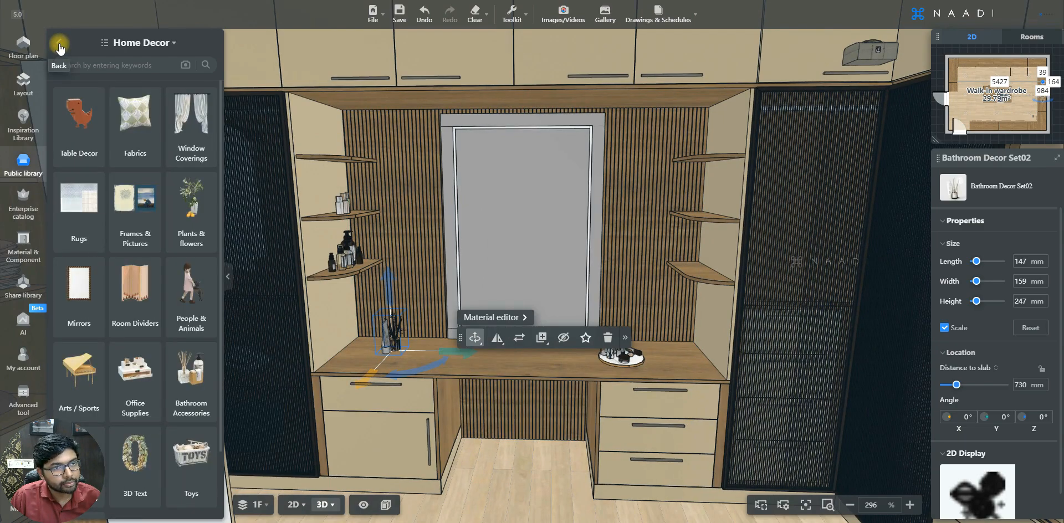
click(60, 45)
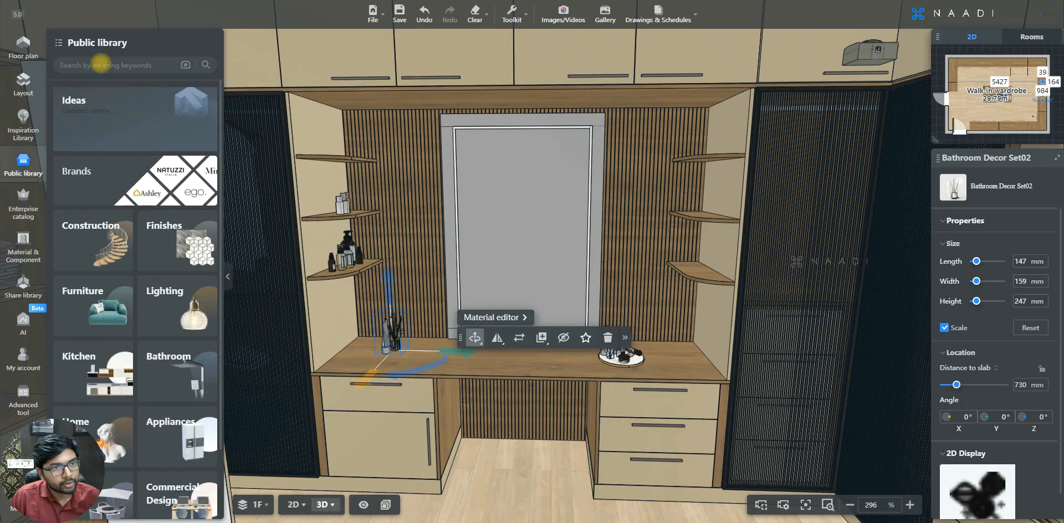
click(114, 64)
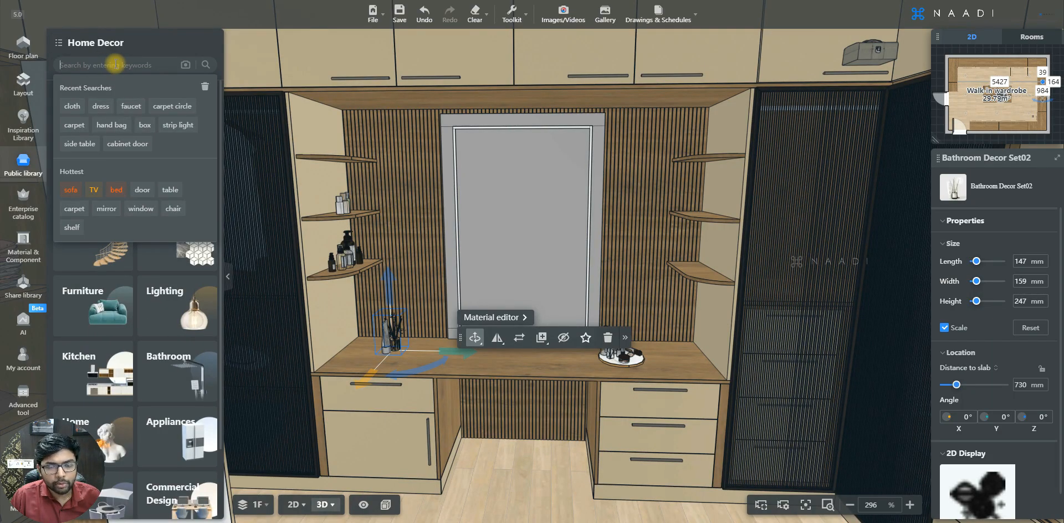
text(ottoman)
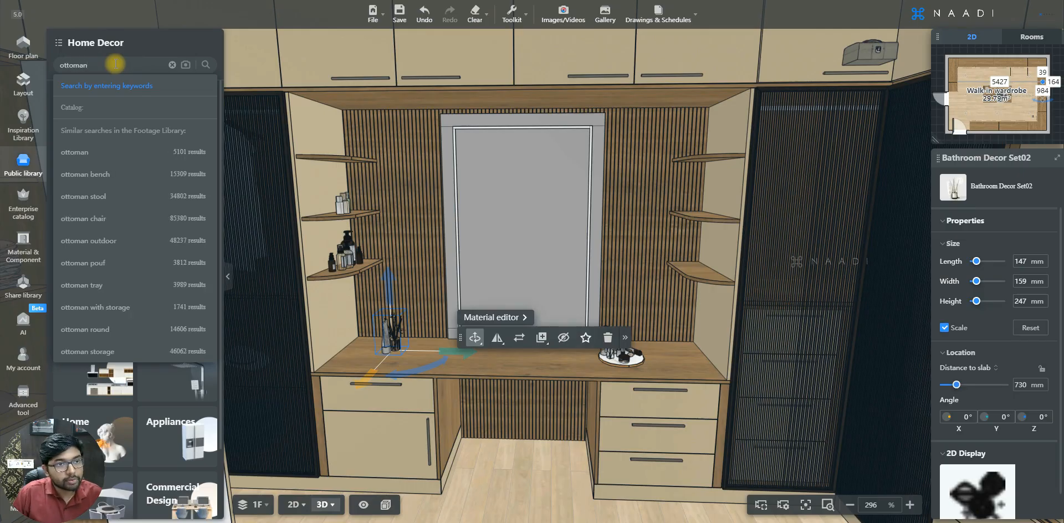
key(Return)
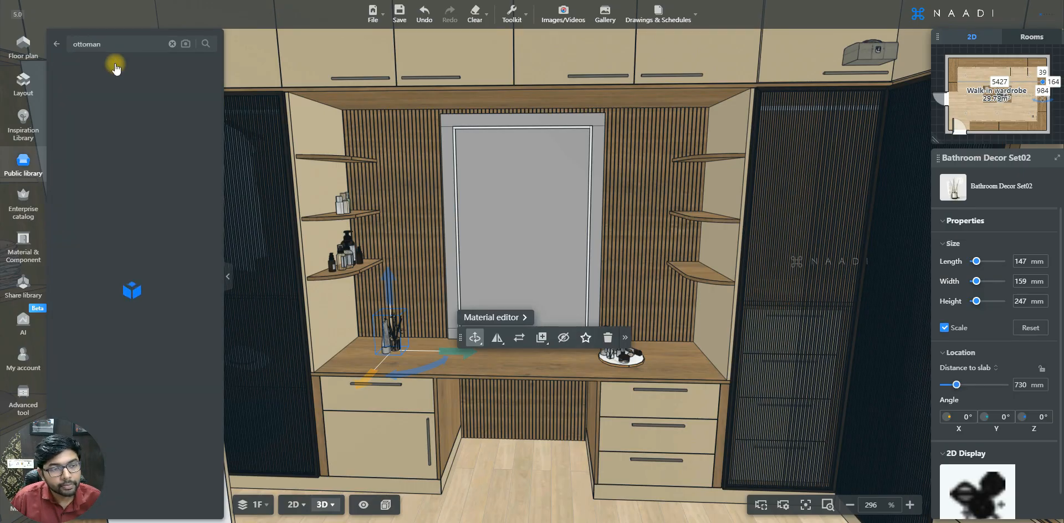
Place the brown leather ottoman with the draped grey throw in front of the dressing table's knee space
scroll(133, 202, down, 5)
scroll(133, 202, down, 2)
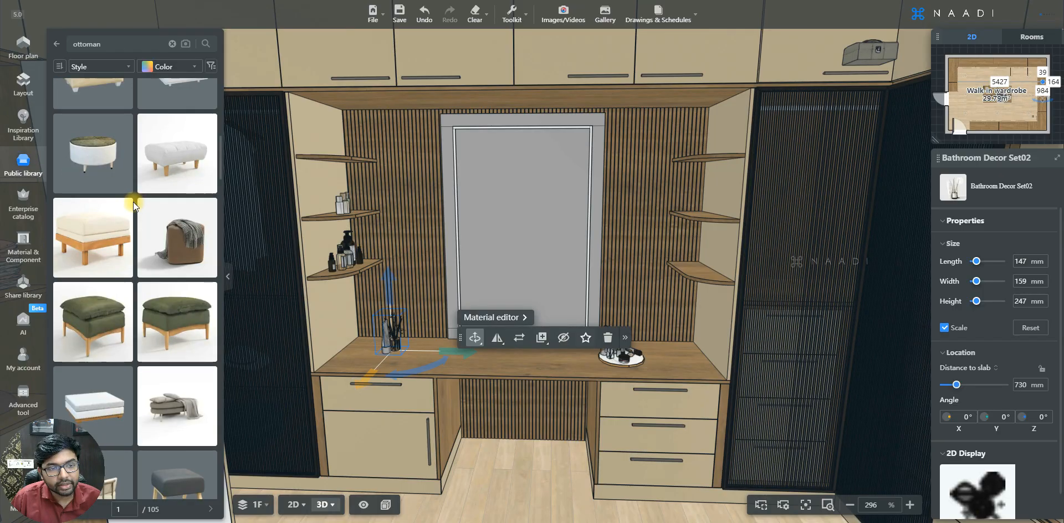
click(181, 239)
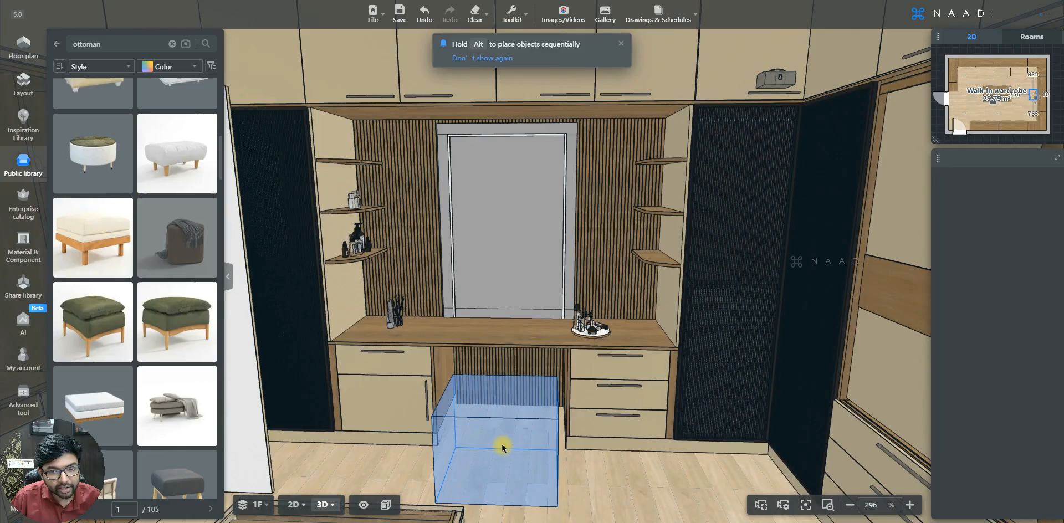
click(503, 447)
click(598, 444)
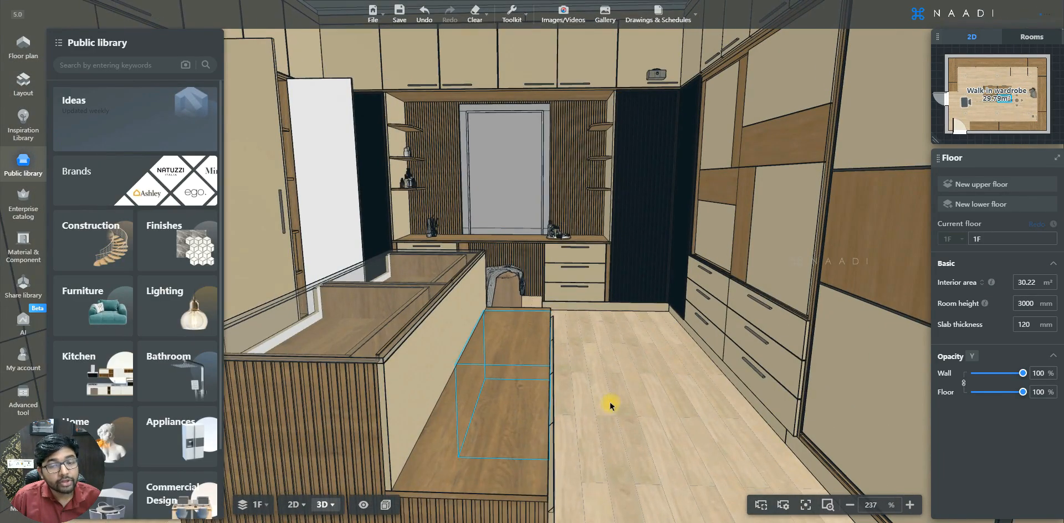
Search the Public library for "cushion" to furnish the island's wooden bench
right_drag(610, 404, 506, 347)
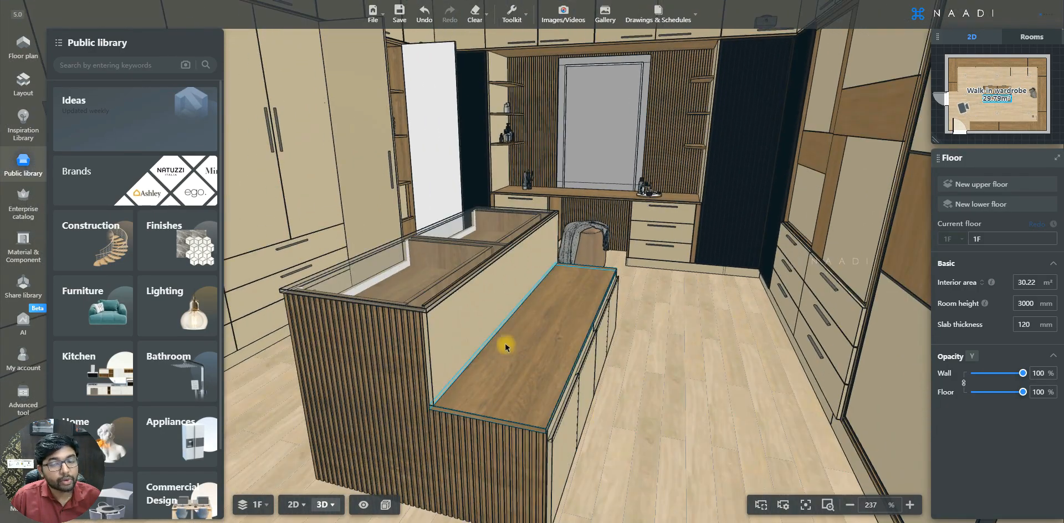
click(84, 64)
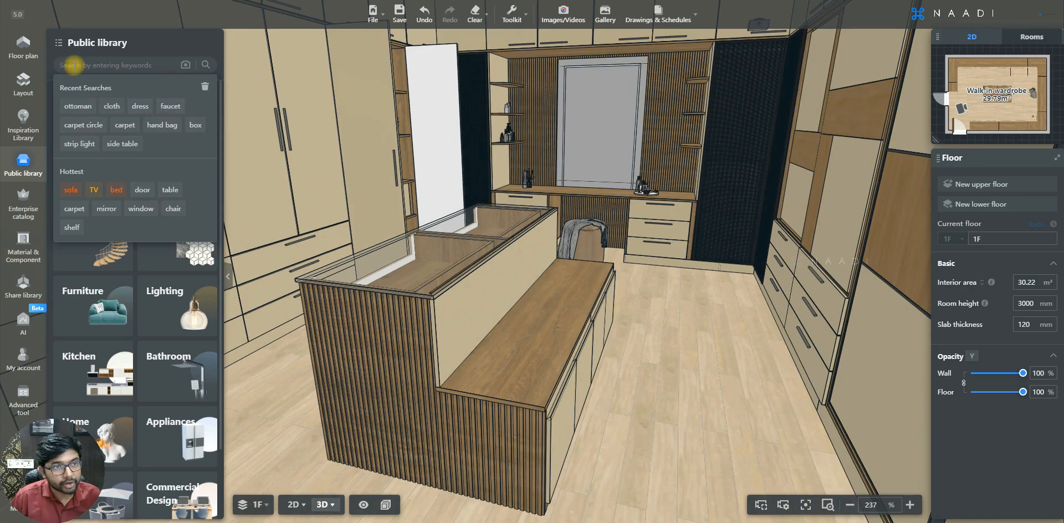
text(cushion)
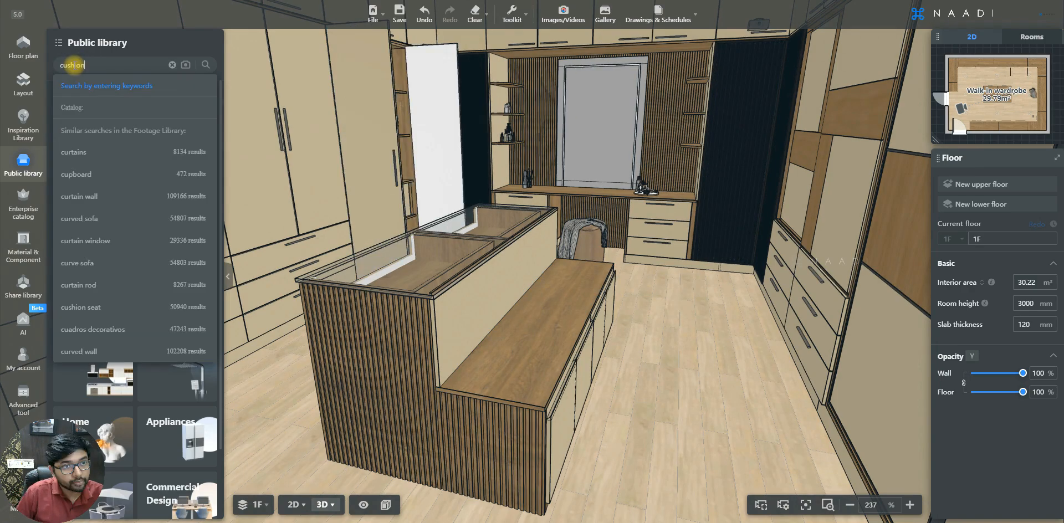
key(Return)
Place the flower pattan cushion on the near part of the island's wooden bench
scroll(185, 258, down, 8)
scroll(185, 258, down, 4)
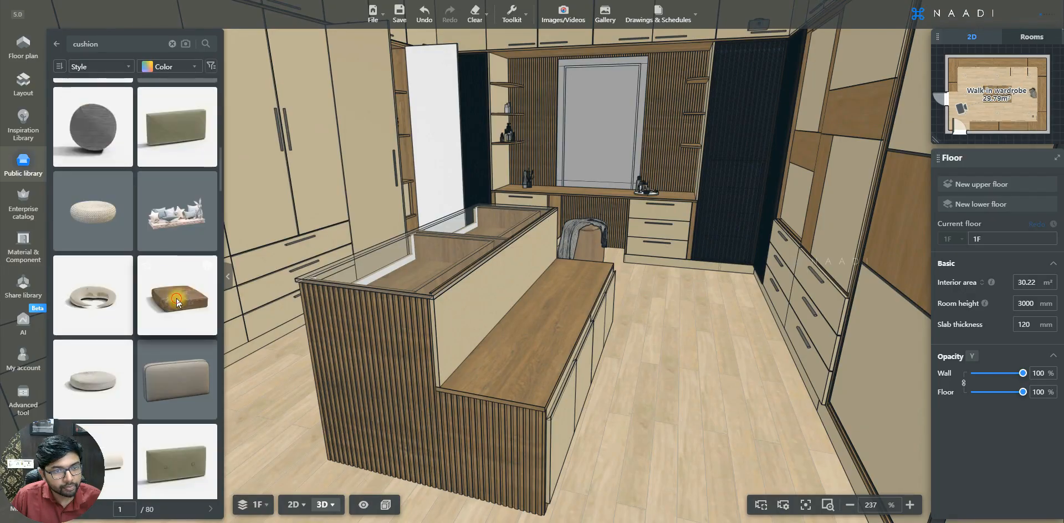
click(176, 298)
click(527, 380)
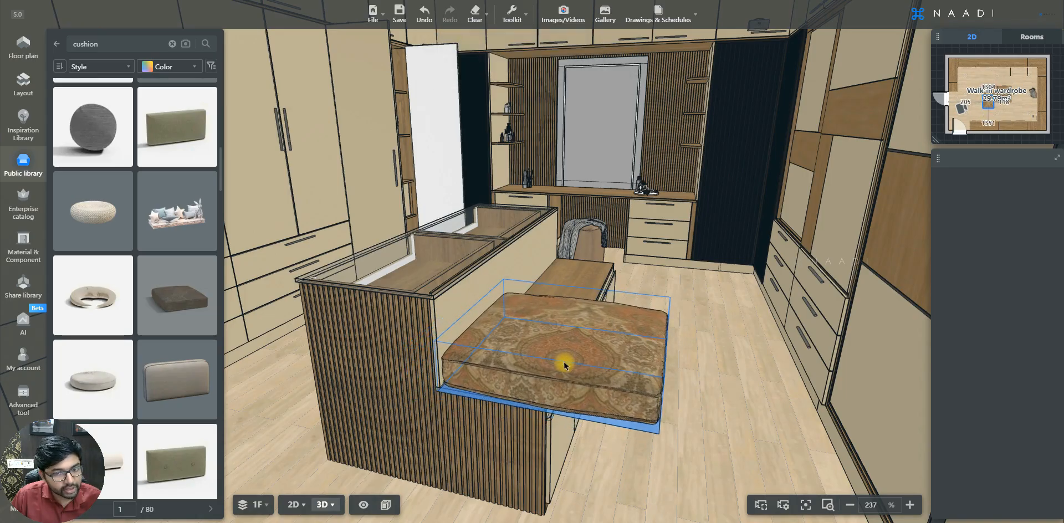
click(564, 364)
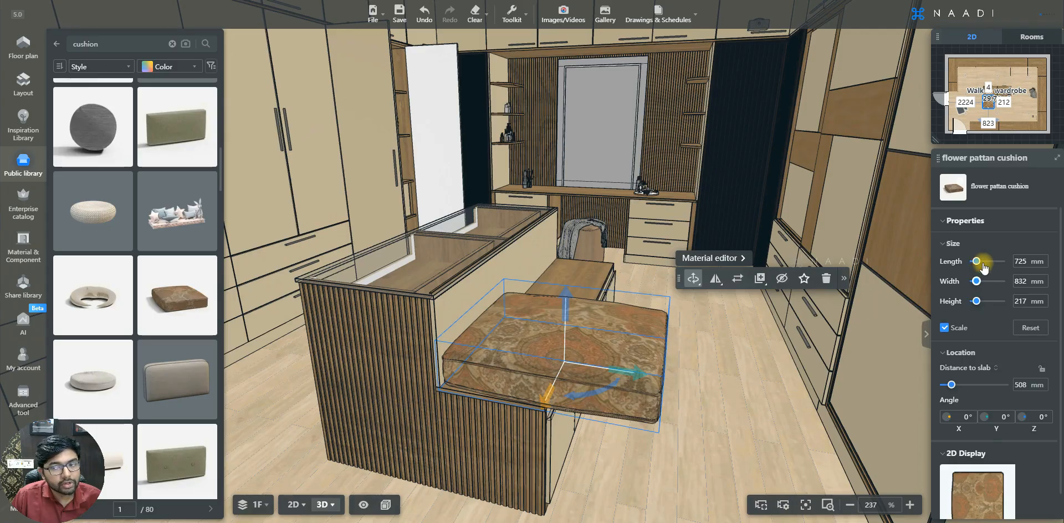
Scale the cushion proportionally to a 450 mm width and move it into the bench's near corner against the island
click(1023, 281)
text(450)
key(Return)
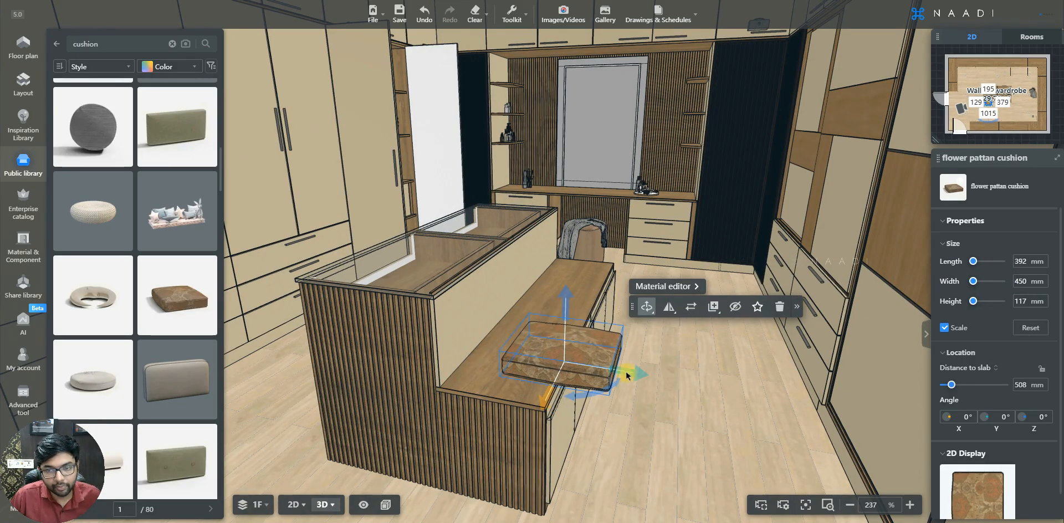
drag(629, 372, 584, 364)
drag(500, 391, 476, 417)
drag(476, 417, 474, 414)
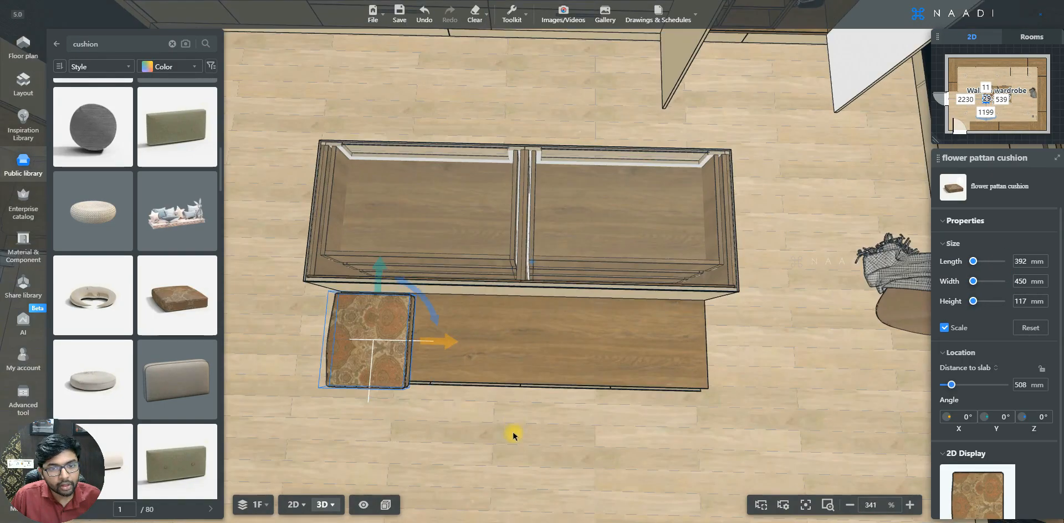
Try to copy the cushion and place the duplicate beside it on the bench
click(357, 361)
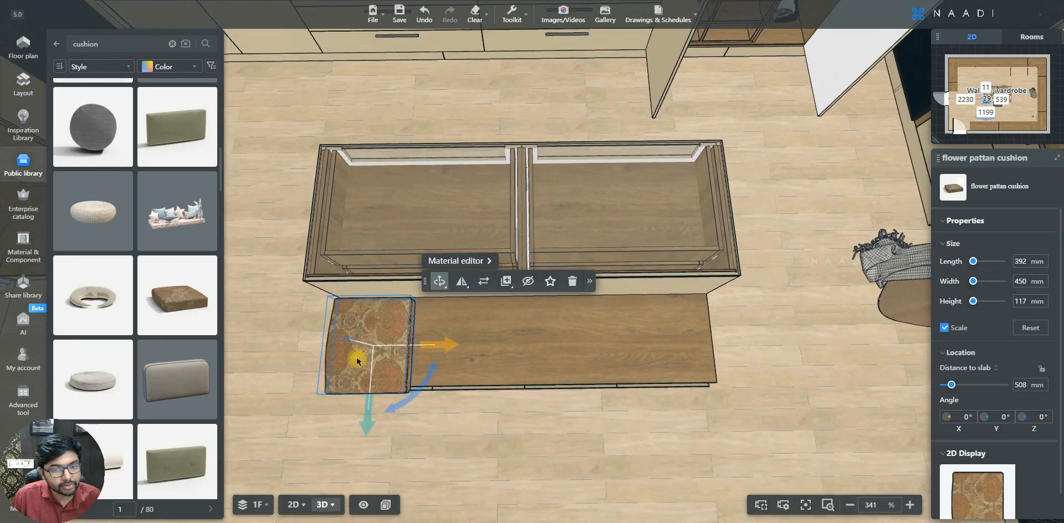
key(s)
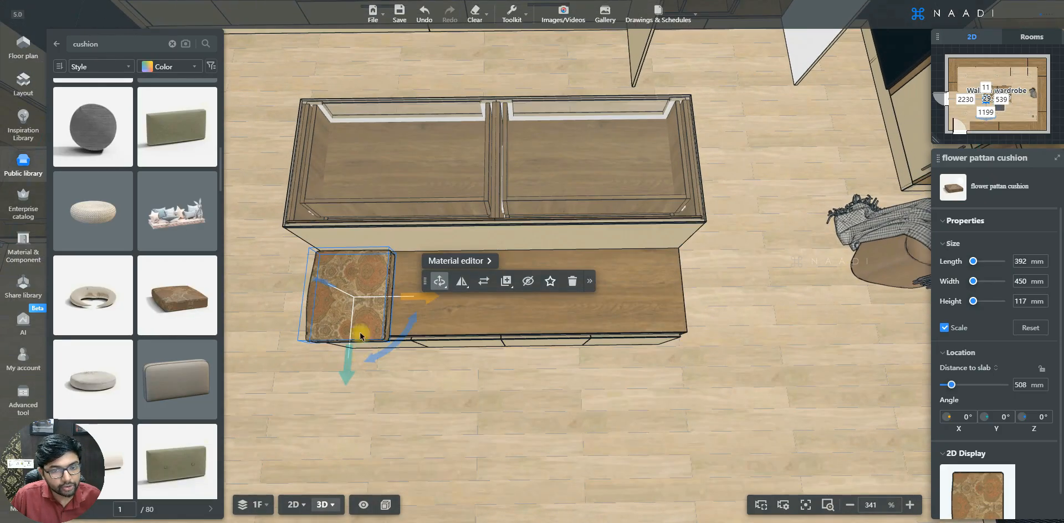
key(a)
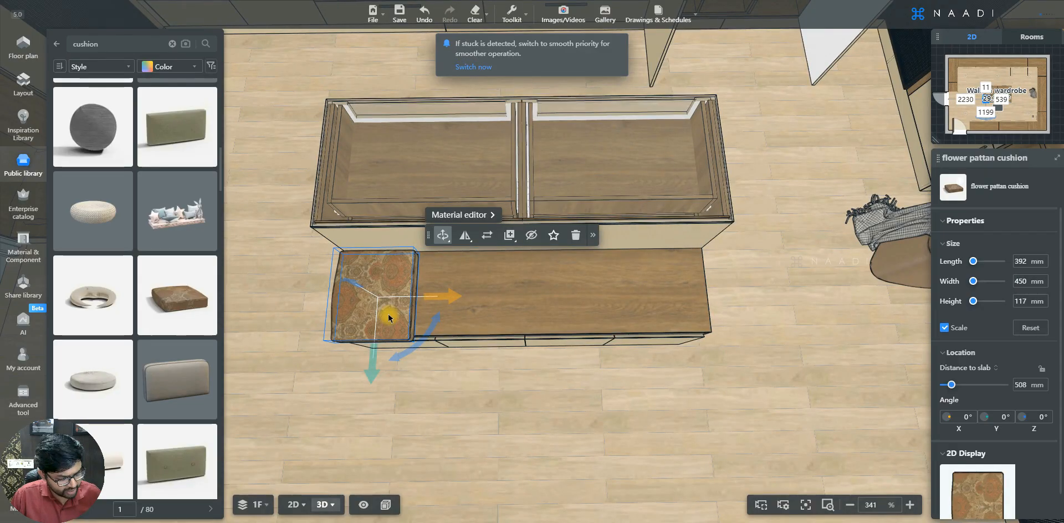
key(ctrl+c)
key(ctrl+v)
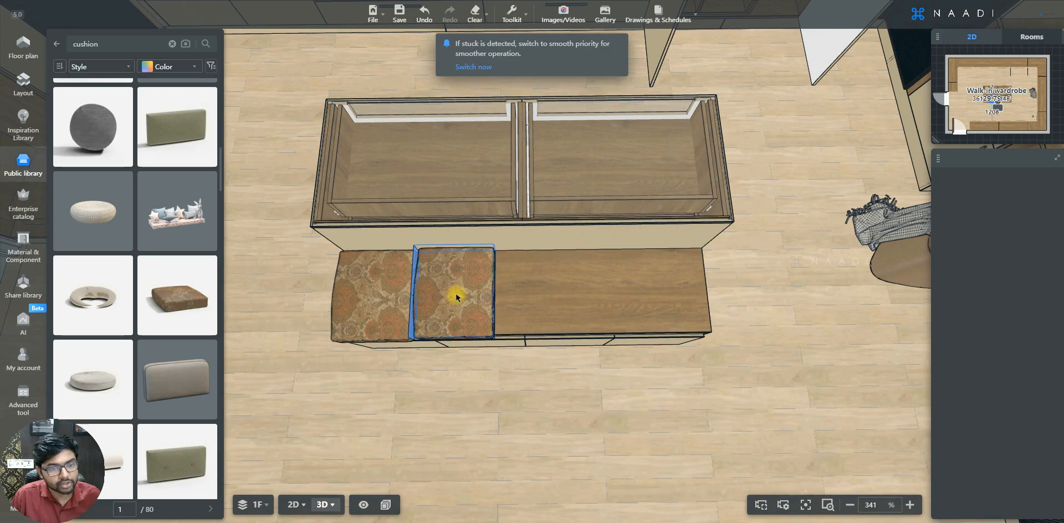
key(Escape)
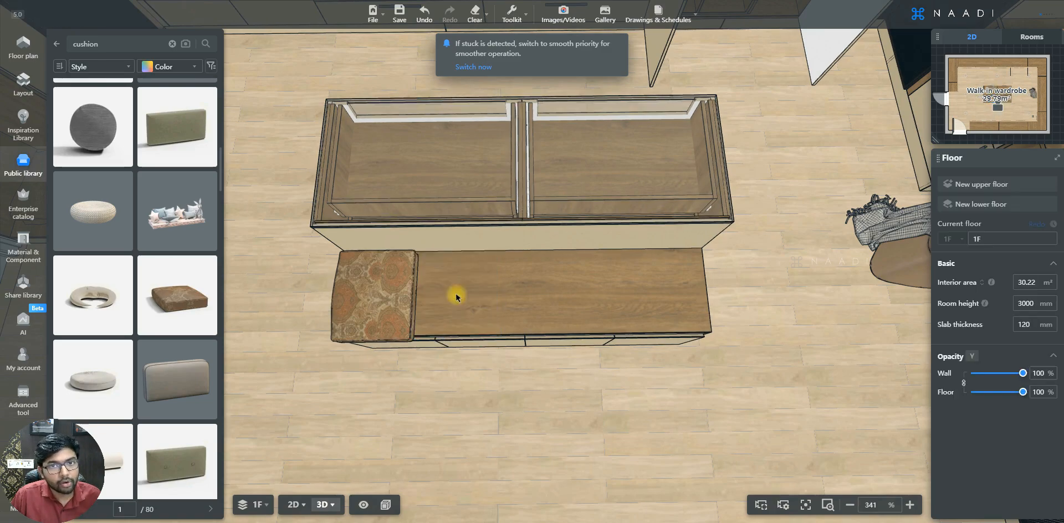
Array the cushion linearly along the bench on the X-axis, with number 5 and a fixed pitch of about 381 mm
click(514, 21)
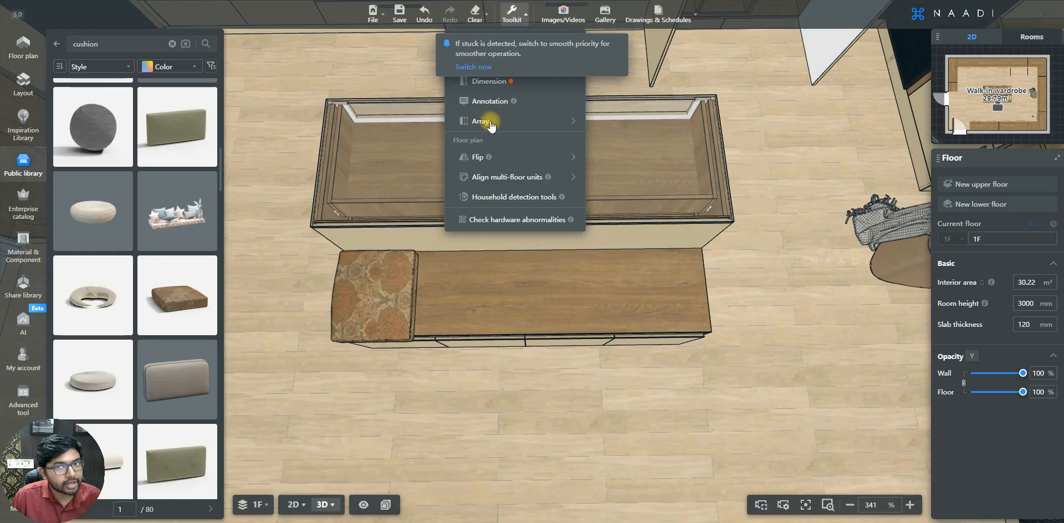
mouse_move(491, 124)
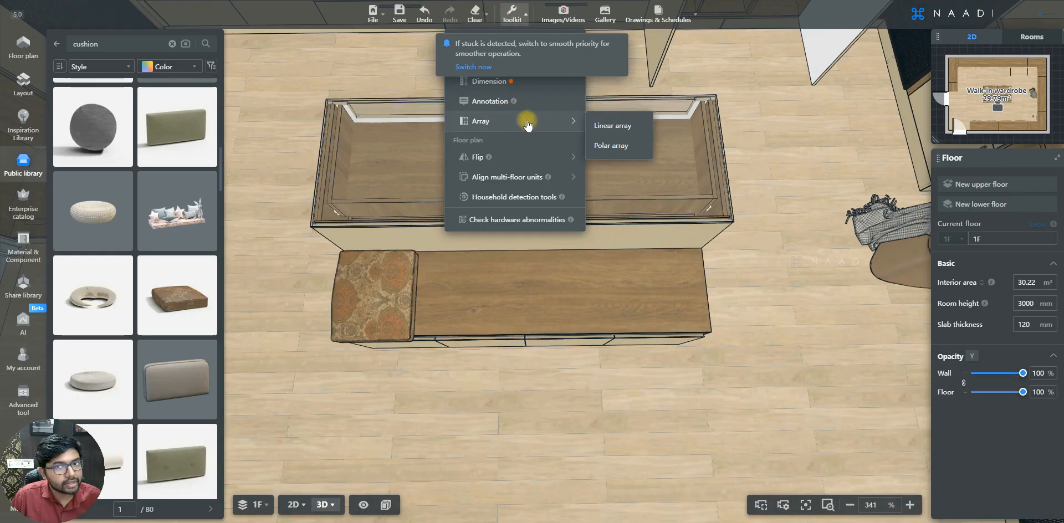
click(625, 127)
click(379, 377)
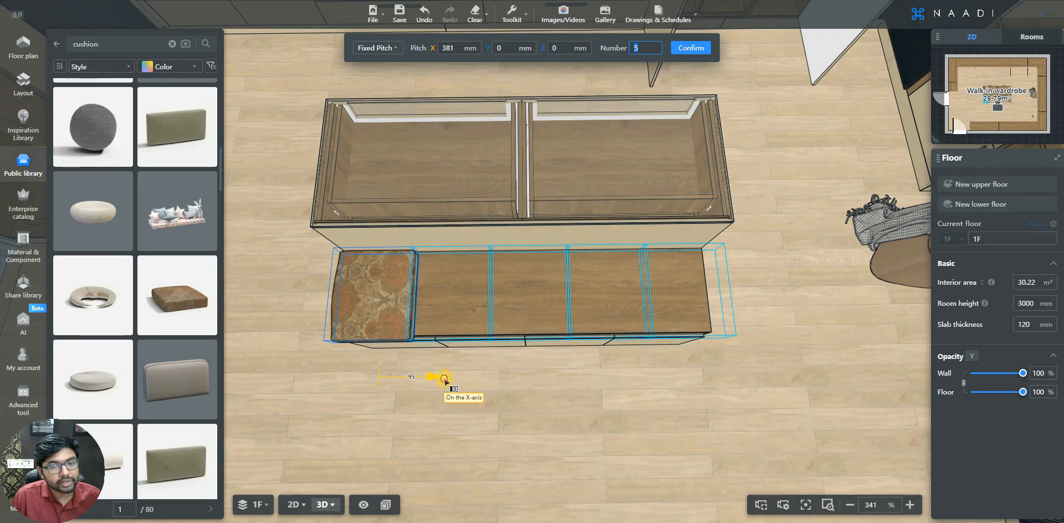
click(443, 380)
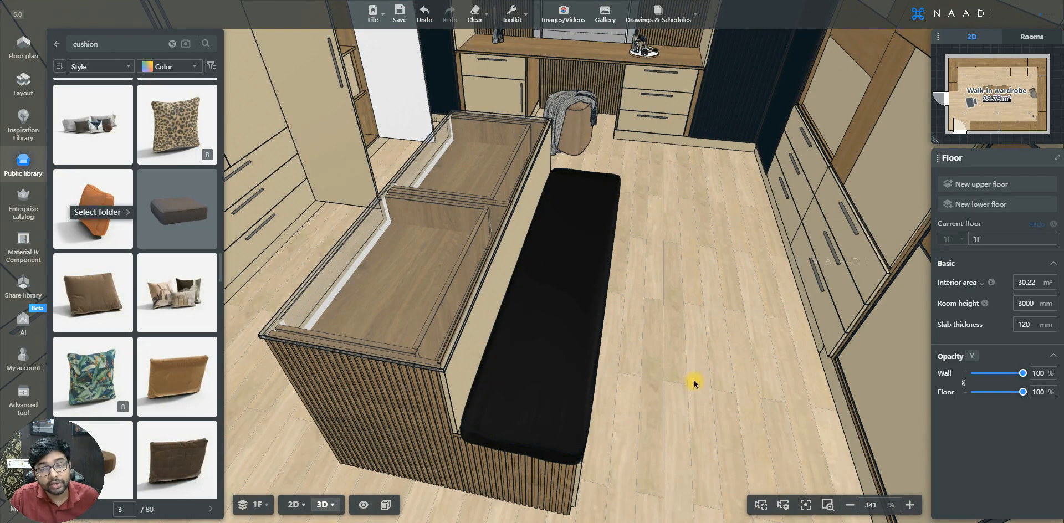
Search the Public library for "watch" to find a display for the island's glass-topped drawers
mouse_move(677, 375)
mouse_down()
mouse_move(653, 437)
mouse_move(664, 371)
mouse_up()
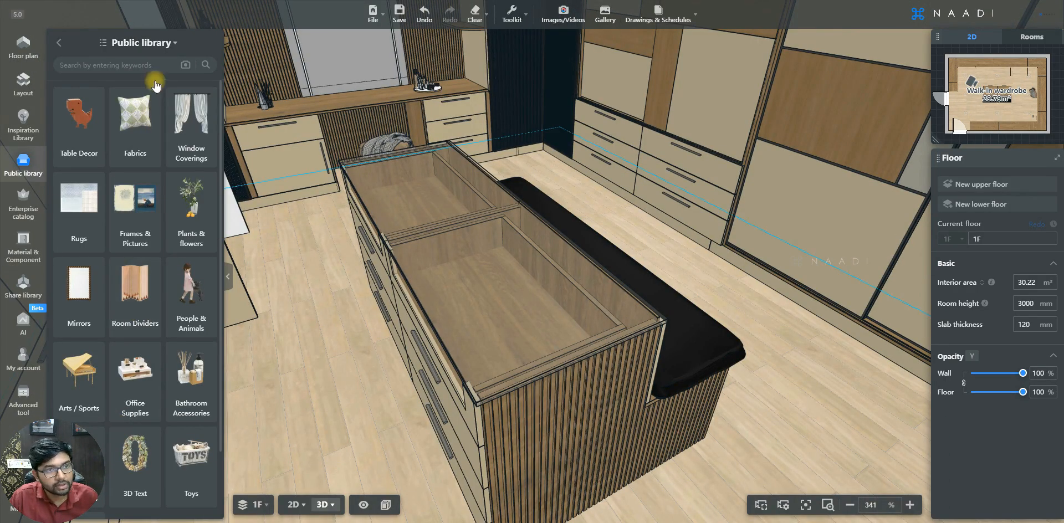
click(127, 64)
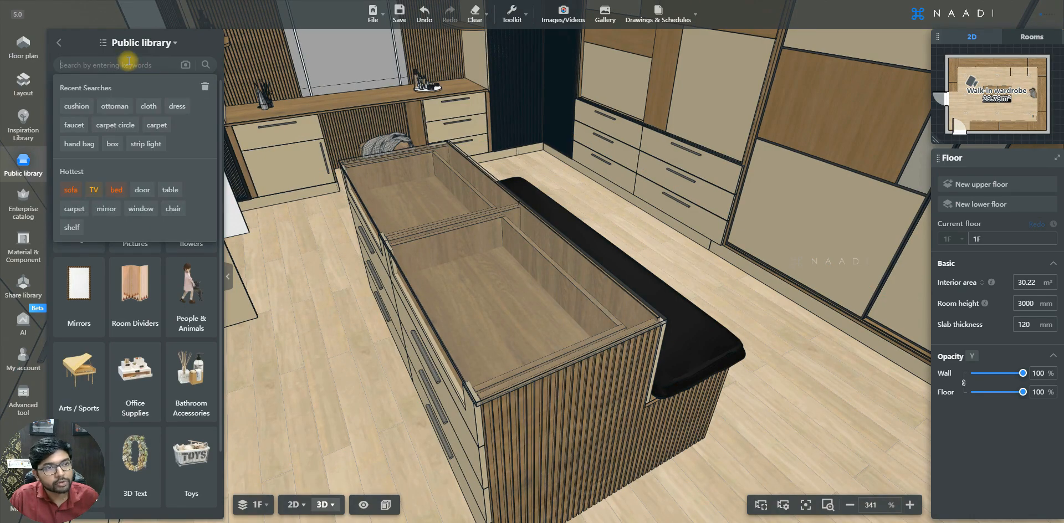
text(watch)
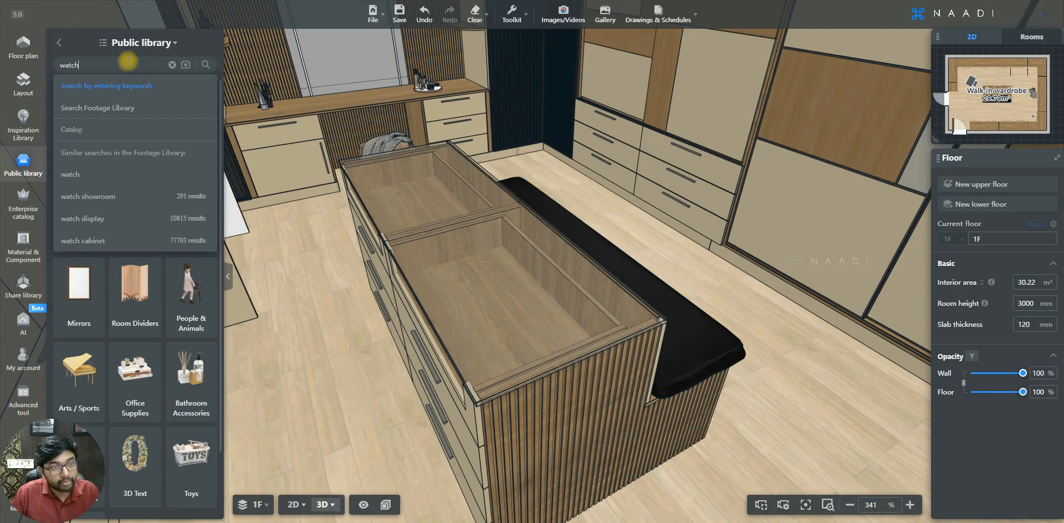
key(Return)
Place the watch shop watch display in the island's near top compartment and rotate it to -180° about Z
mouse_move(125, 125)
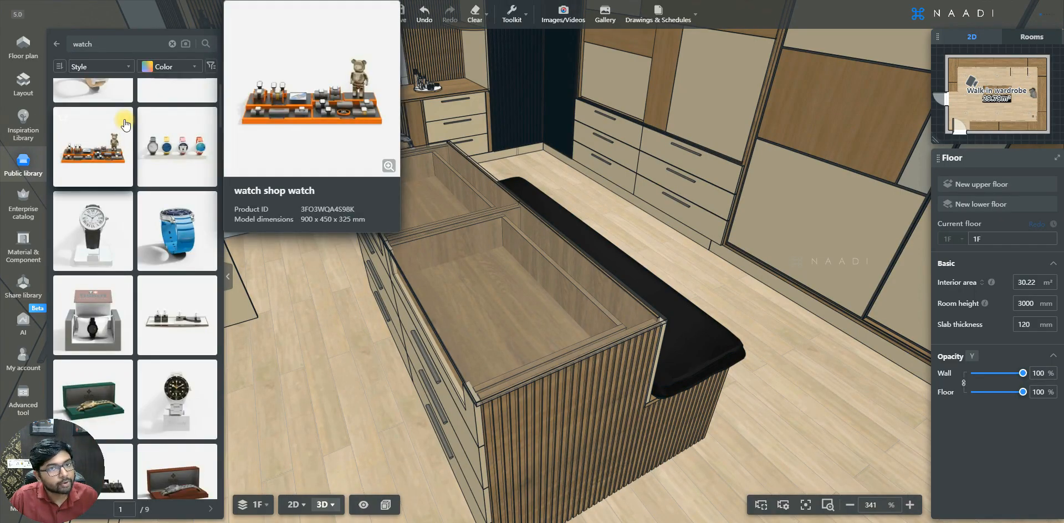
click(125, 124)
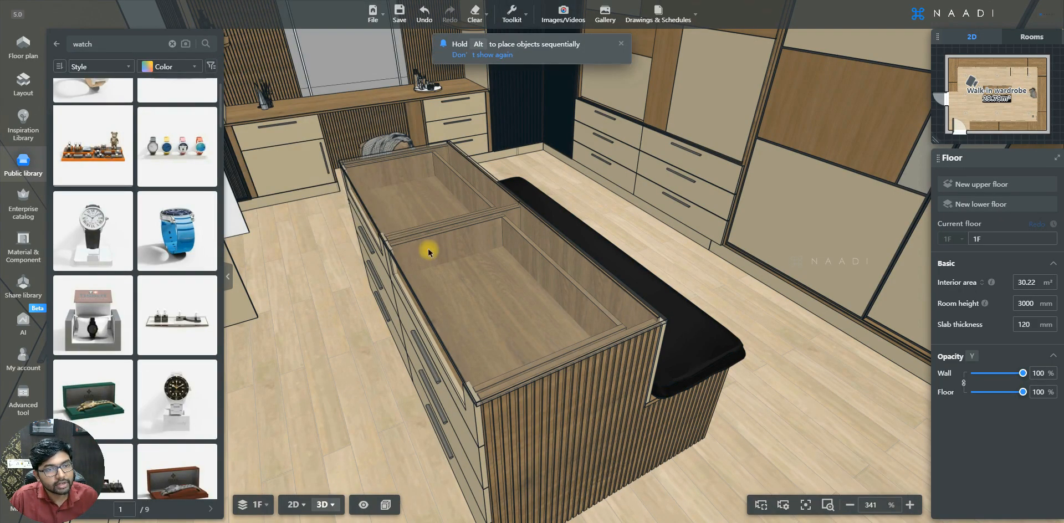
click(467, 252)
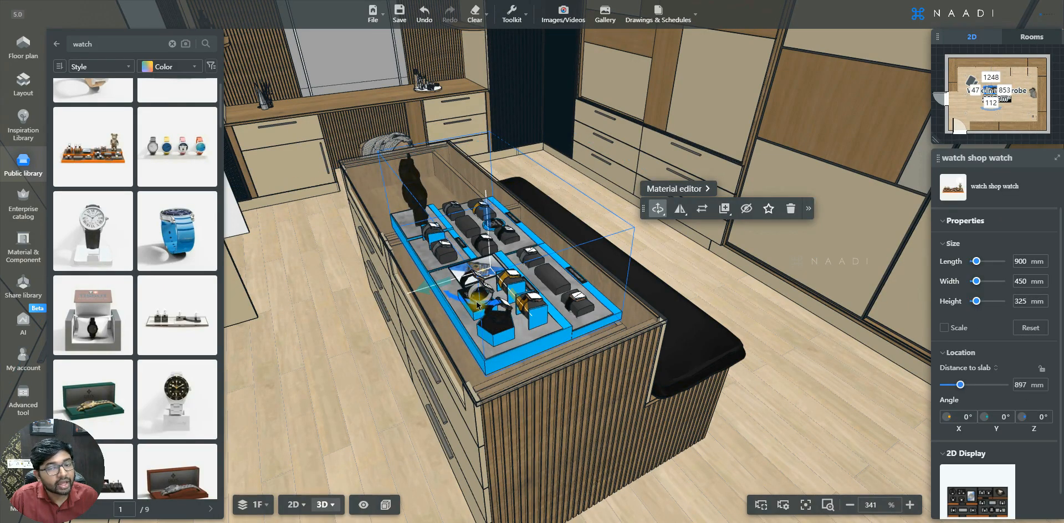
drag(497, 303, 504, 233)
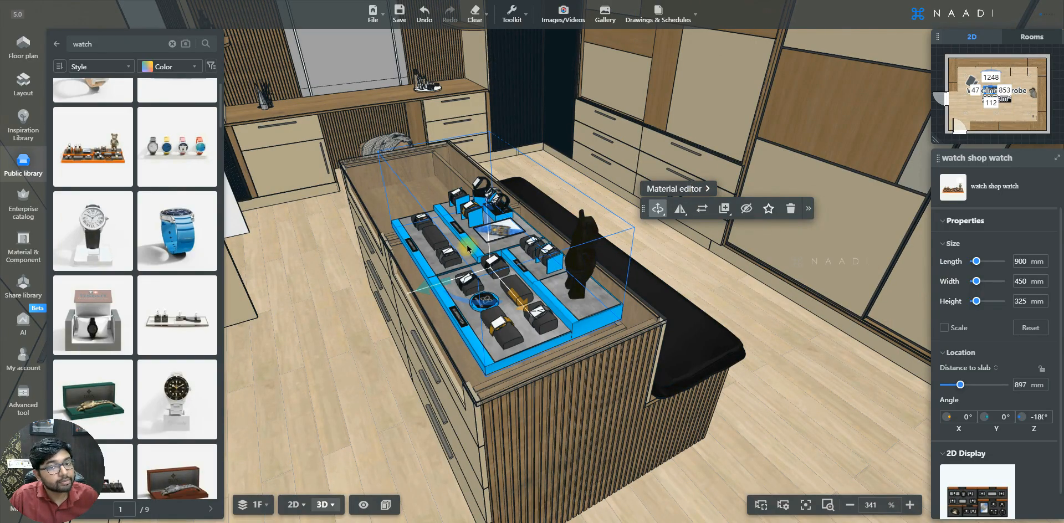
Open the watch display's materials for editing and apply the uploaded Leather_Blue_8 material to its orange tray parts
double_click(489, 256)
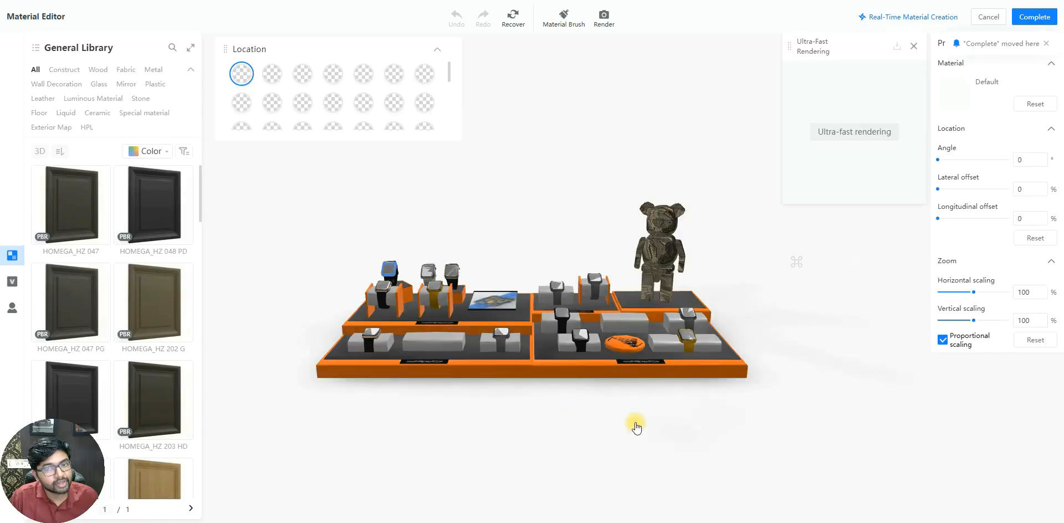
drag(668, 430, 682, 431)
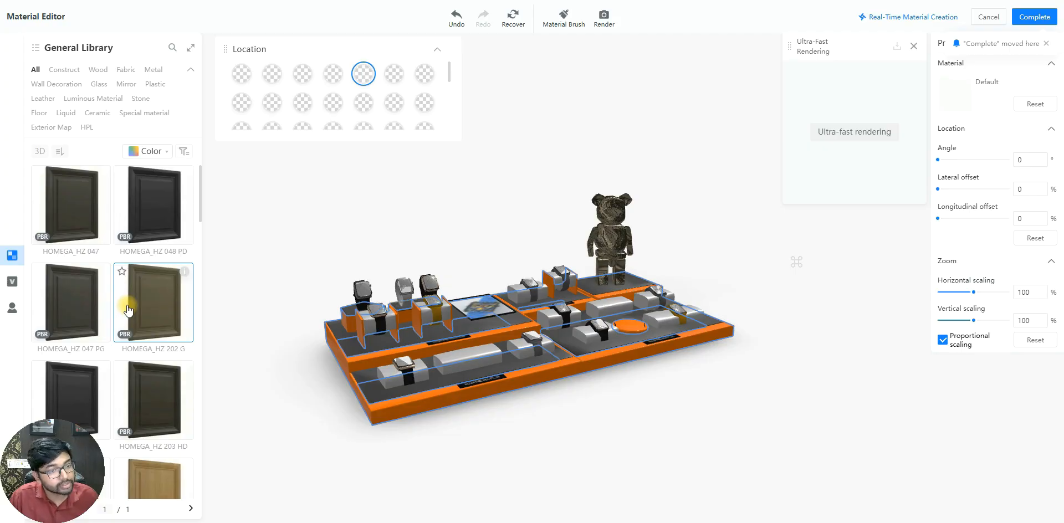
click(11, 307)
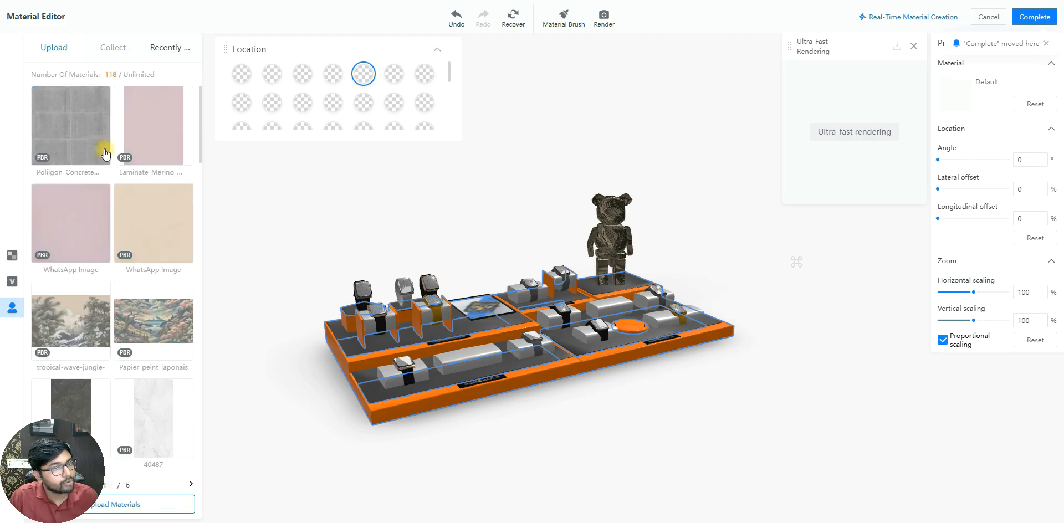
scroll(143, 213, down, 10)
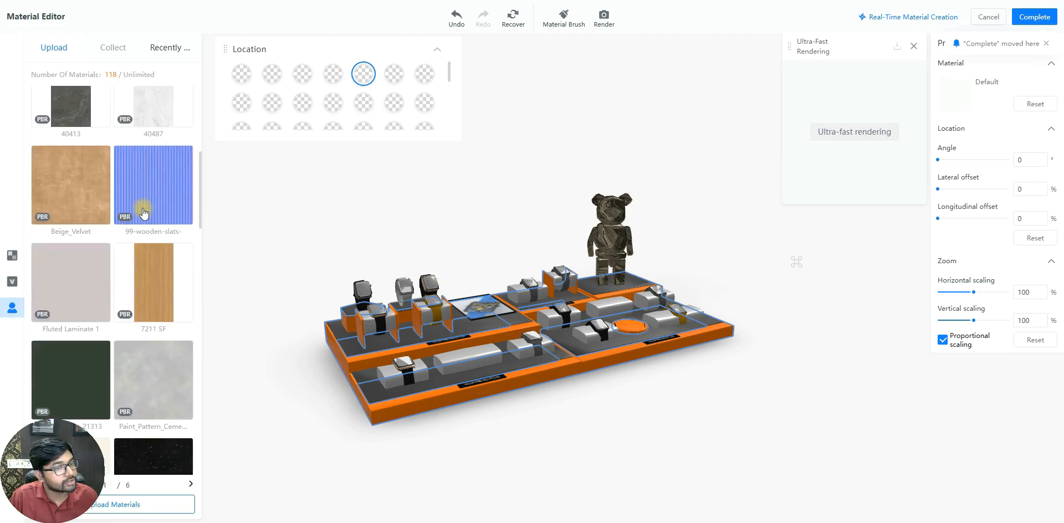
scroll(143, 212, down, 5)
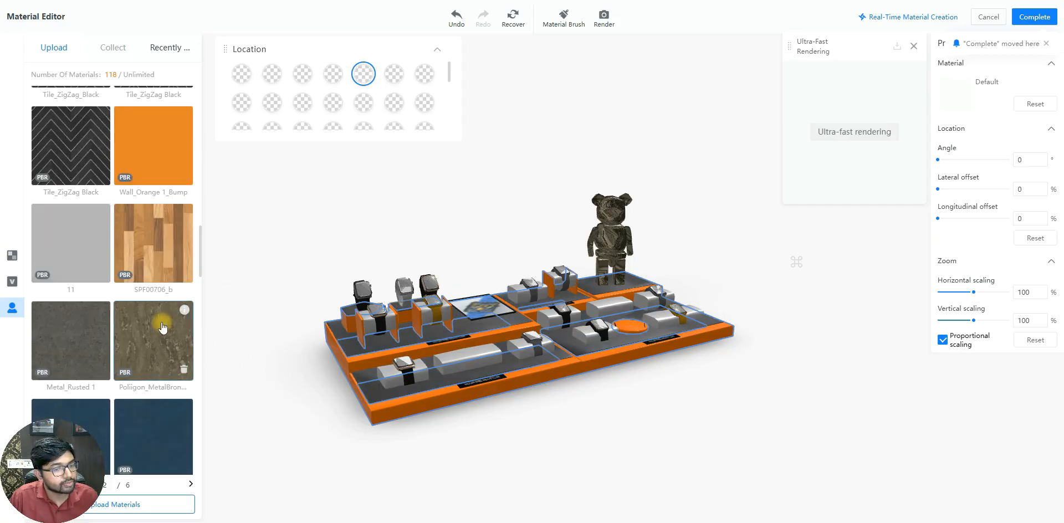
scroll(156, 324, down, 3)
scroll(155, 324, down, 1)
click(74, 216)
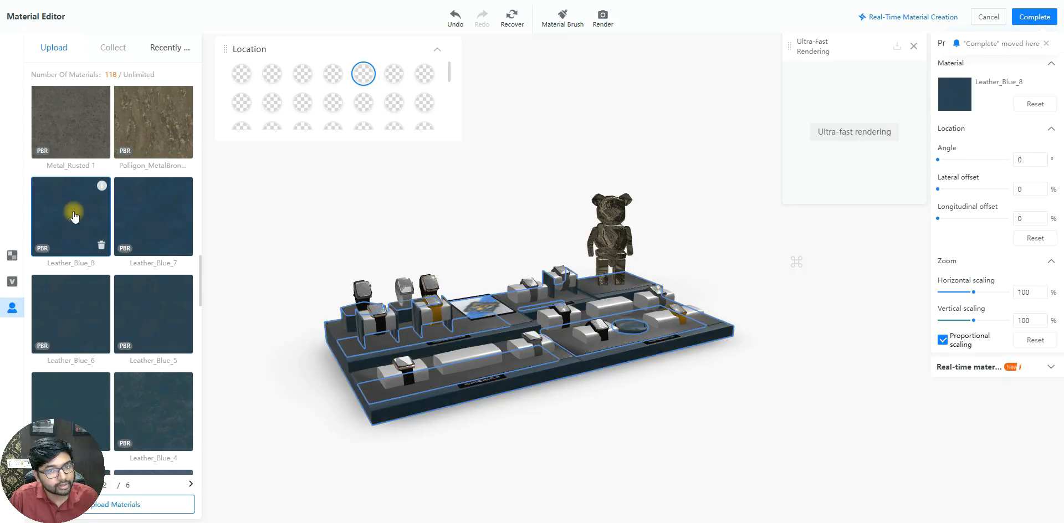
Apply the Brushed metal 13 material from the general library's metals to the display's bear figure and complete the material edit
drag(372, 446, 402, 470)
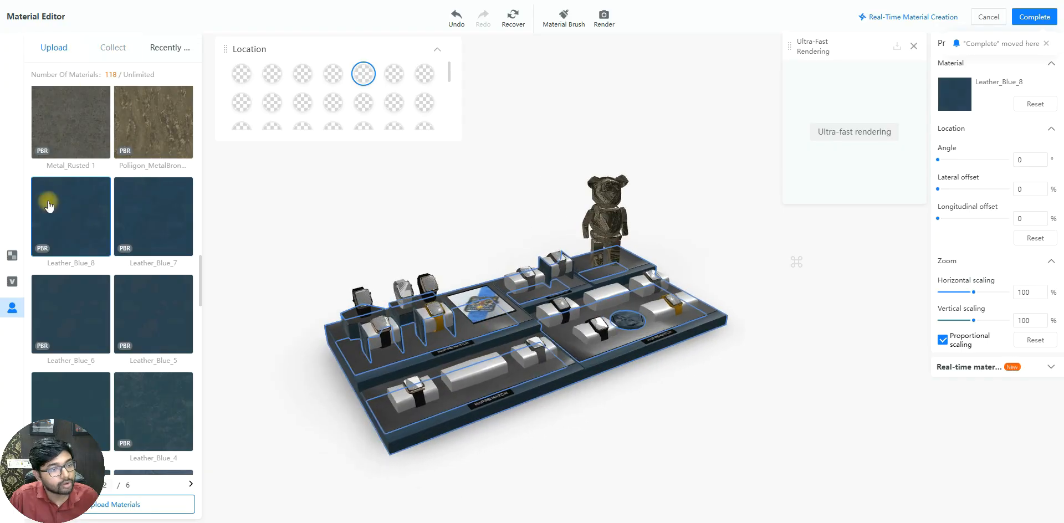
click(12, 255)
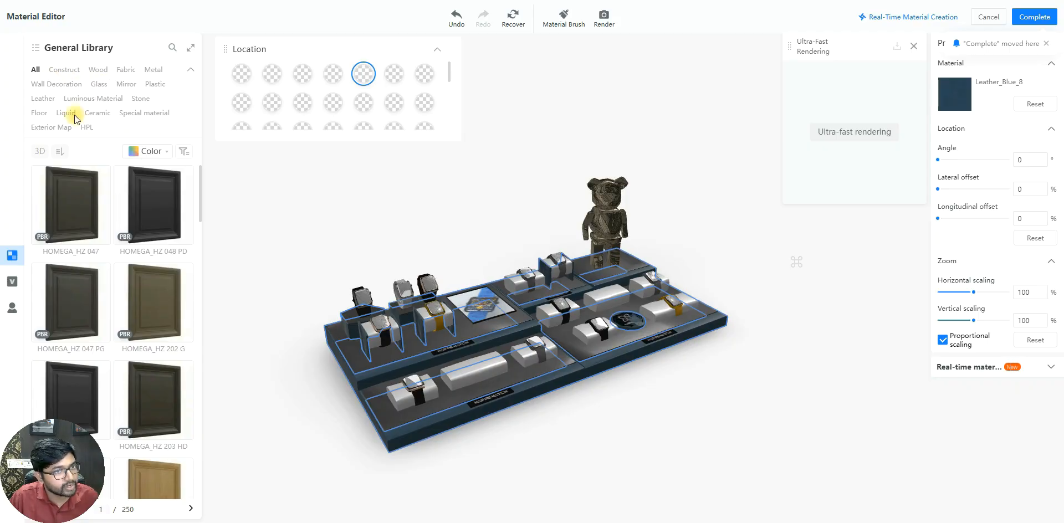
click(150, 70)
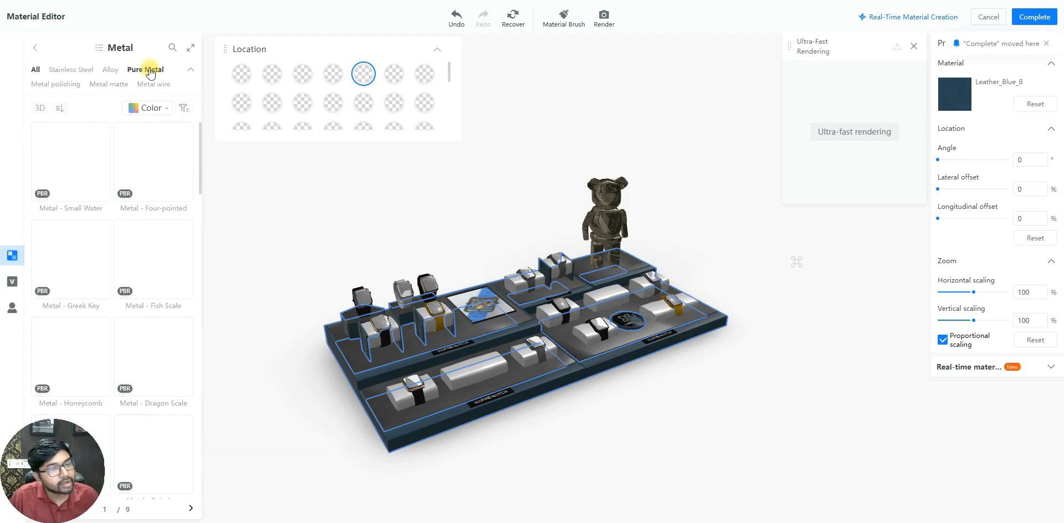
scroll(113, 235, down, 10)
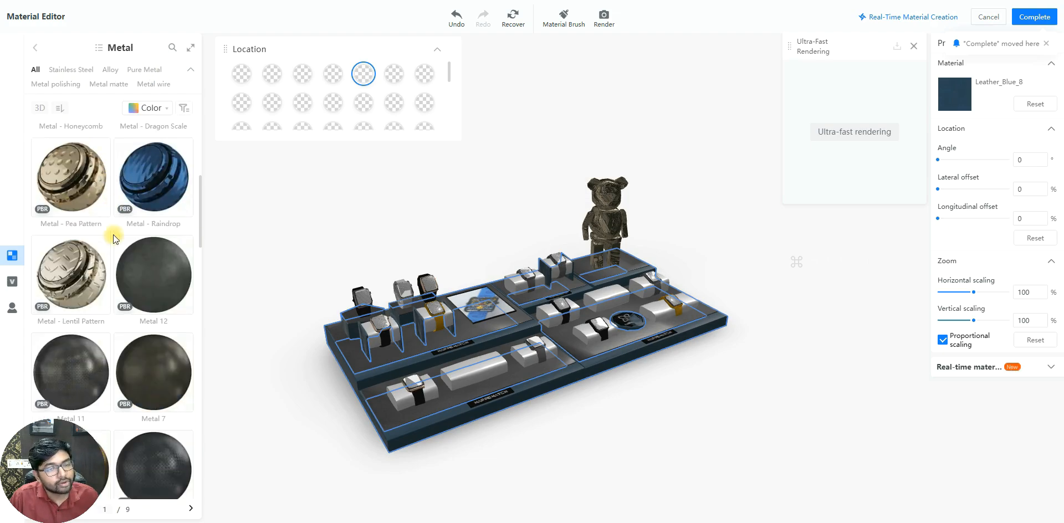
scroll(113, 234, down, 10)
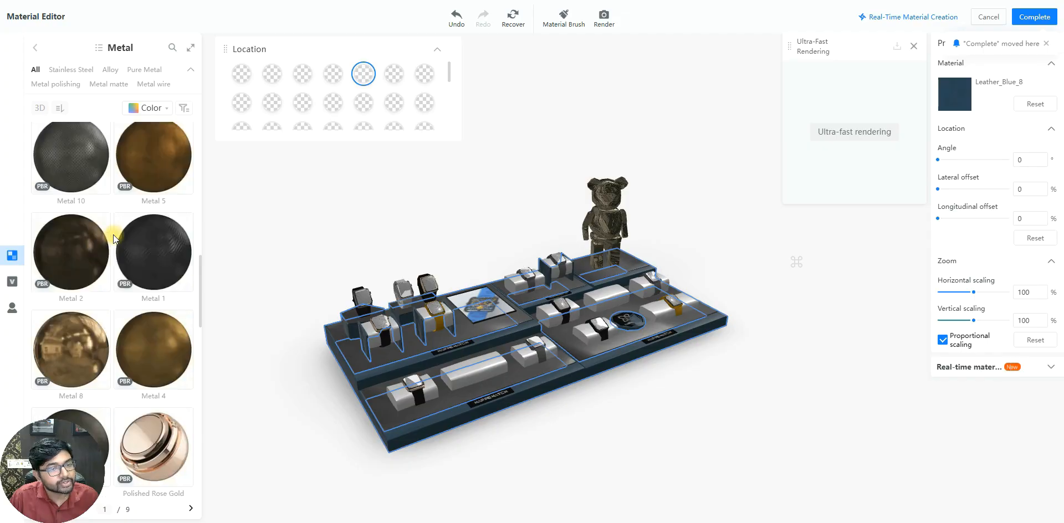
scroll(113, 234, down, 5)
click(150, 277)
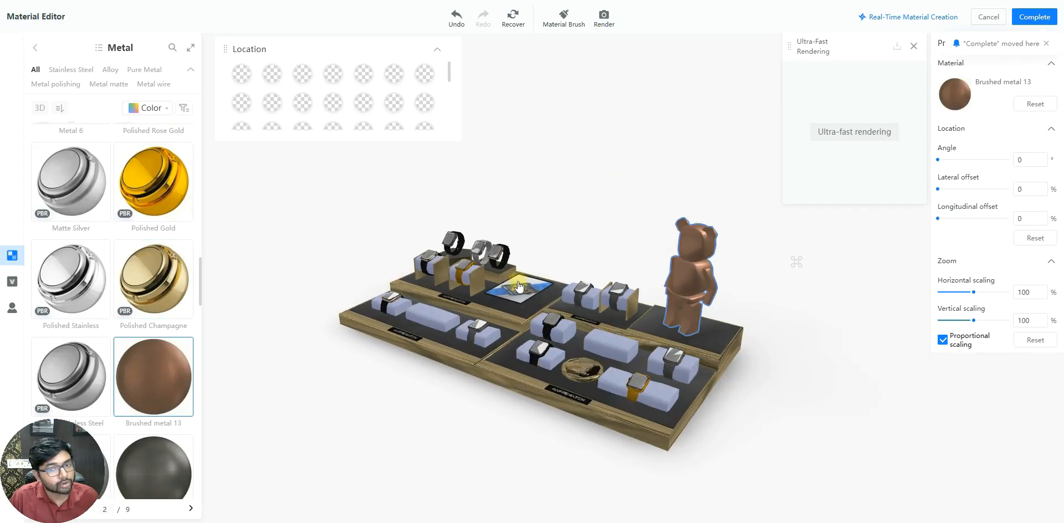
click(1029, 16)
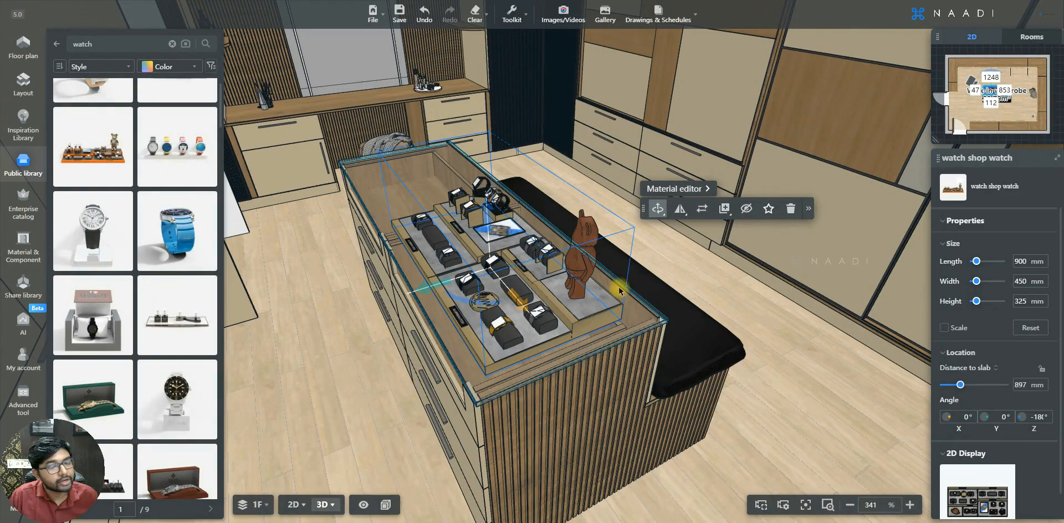
Leave the watch search results and return to the Public library's category overview
drag(708, 442, 599, 427)
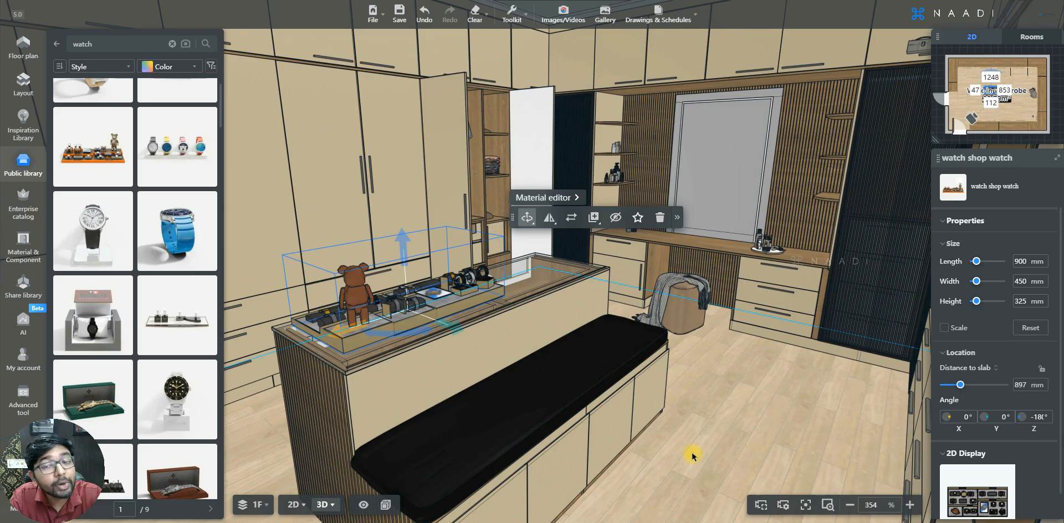
click(56, 44)
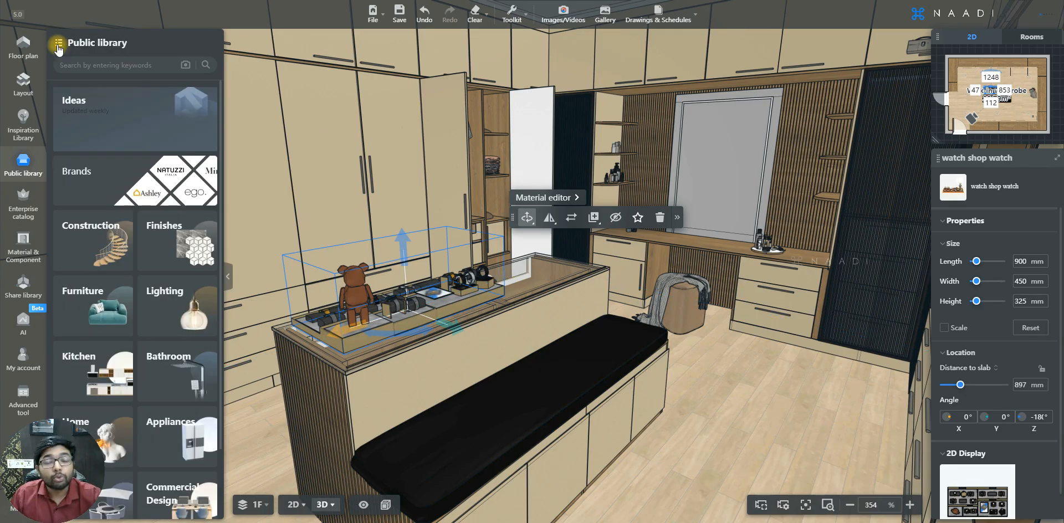